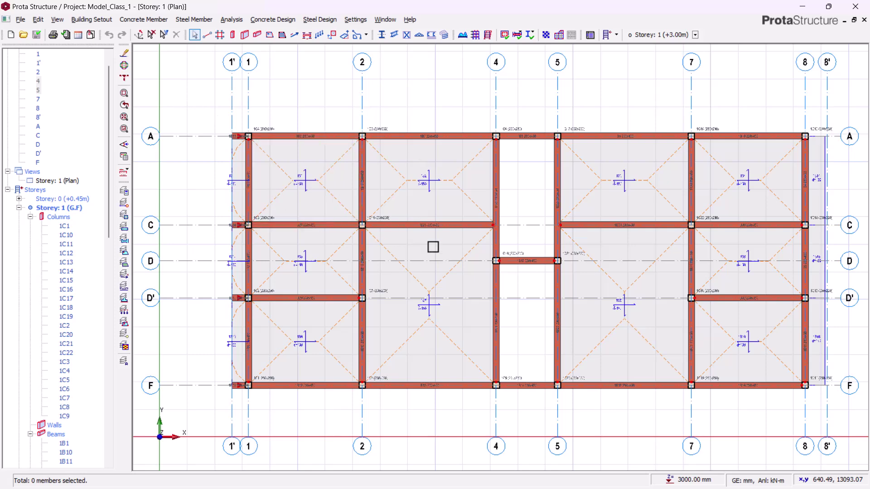
Step: Switch the Storey 1 plan view to 3D and look over the two-storey frame
{"action": "middle_click_drag", "start_coordinate": [492, 271], "coordinate": [467, 250]}
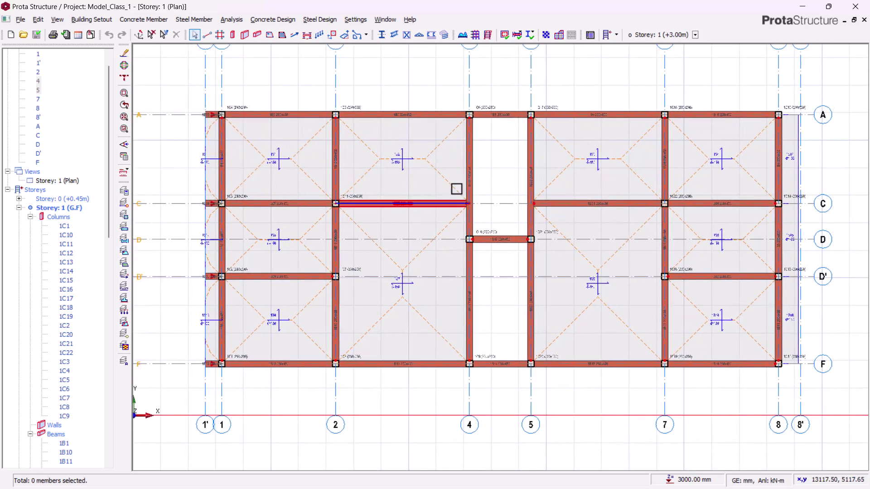
{"action": "scroll", "coordinate": [40, 147], "scroll_direction": "up", "scroll_amount": 1}
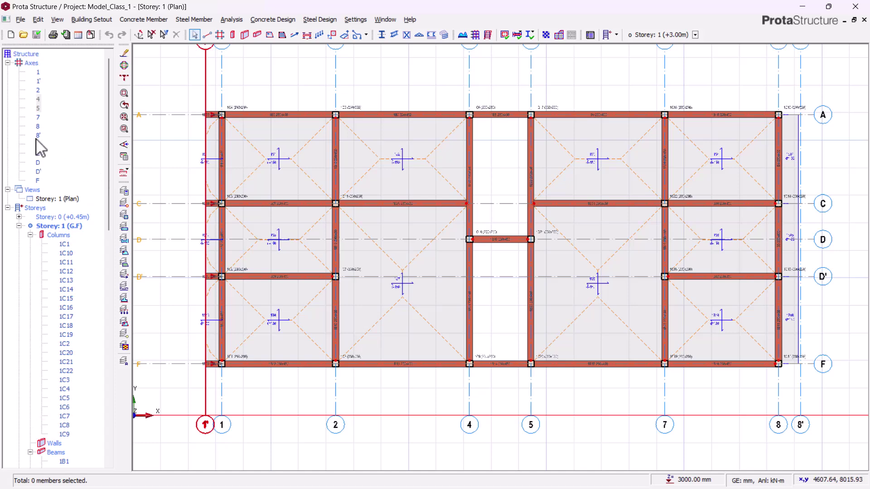
{"action": "right_click", "coordinate": [51, 200]}
{"action": "left_click", "coordinate": [85, 224]}
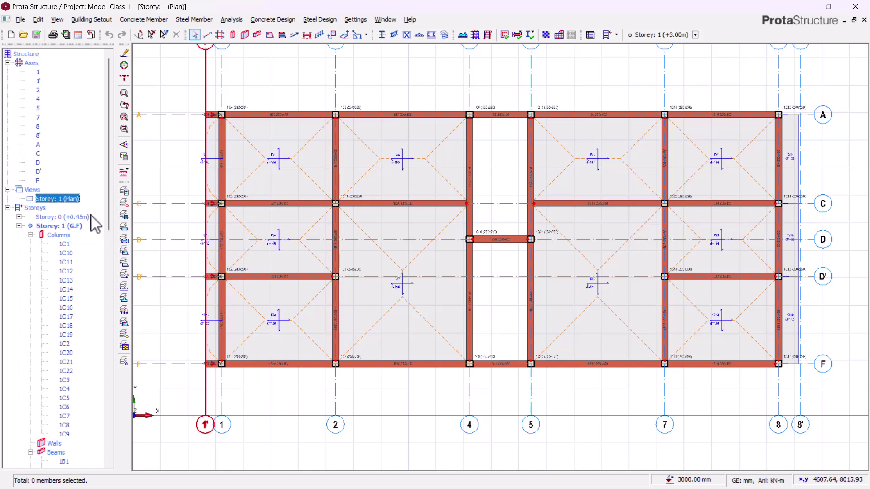
{"action": "middle_click_drag", "start_coordinate": [353, 245], "coordinate": [279, 261], "text": "shift"}
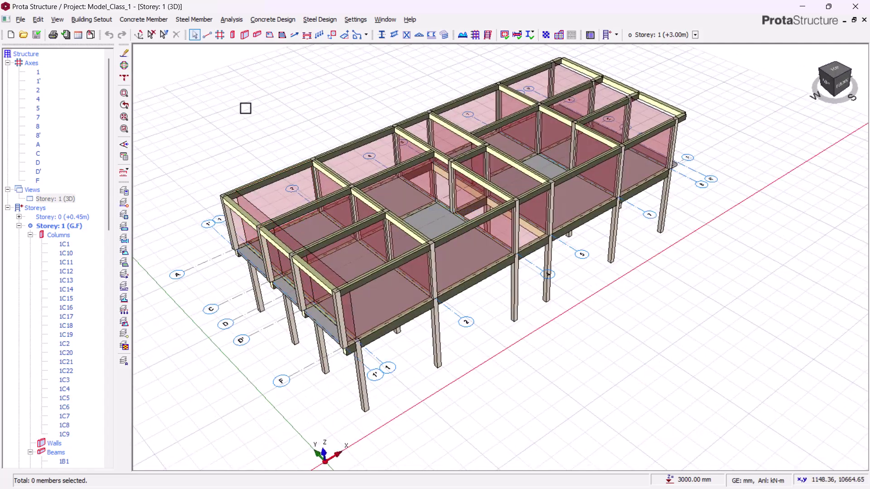
Step: Switch the Storey 1 view back to plan and centre the floor layout
{"action": "left_click", "coordinate": [53, 199]}
{"action": "right_click", "coordinate": [53, 201]}
{"action": "left_click", "coordinate": [79, 213]}
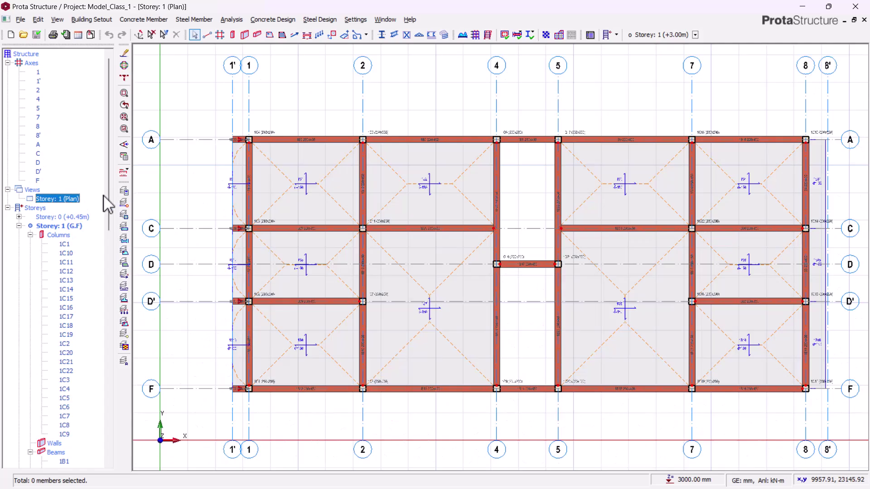
{"action": "middle_click_drag", "start_coordinate": [410, 111], "coordinate": [407, 102]}
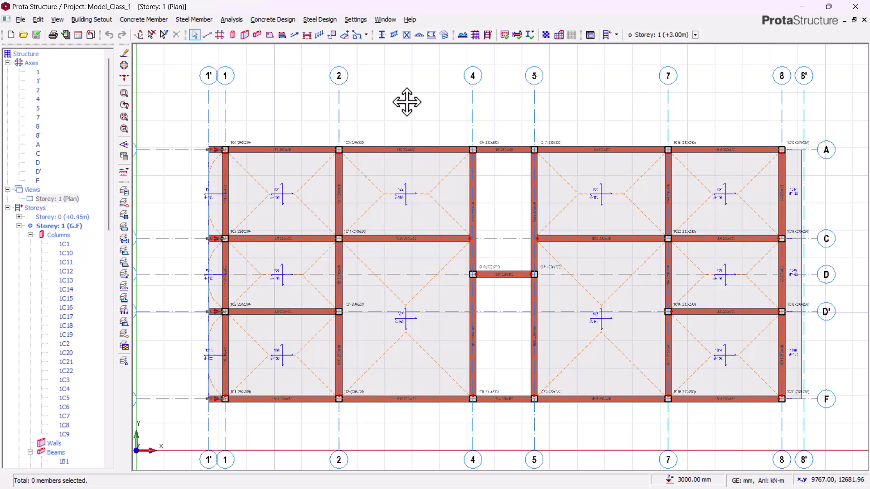
Step: Open Building Analysis and review the loading combinations, leaving the Load Combination Editor without changes
{"action": "left_click", "coordinate": [233, 20]}
{"action": "left_click", "coordinate": [251, 41]}
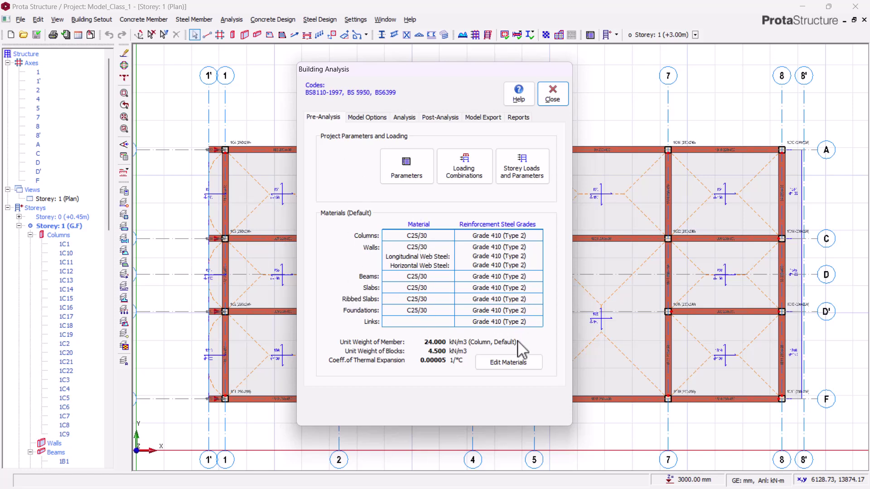
{"action": "left_click", "coordinate": [463, 175]}
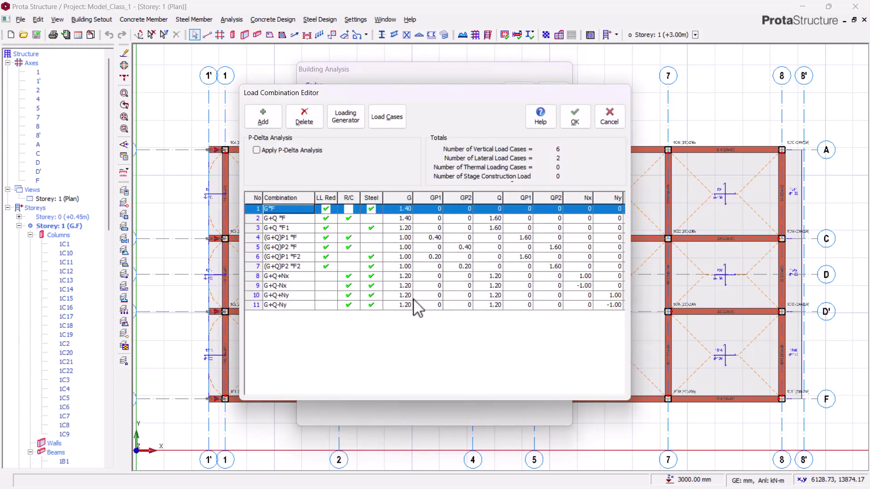
{"action": "left_click", "coordinate": [610, 119]}
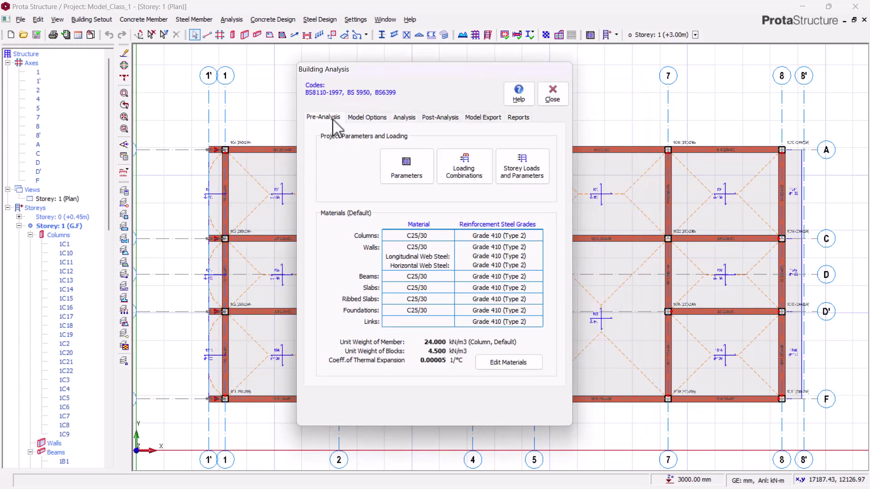
Step: Run the building model check on all storeys with every check enabled, and run the static building analysis
{"action": "left_click", "coordinate": [404, 117]}
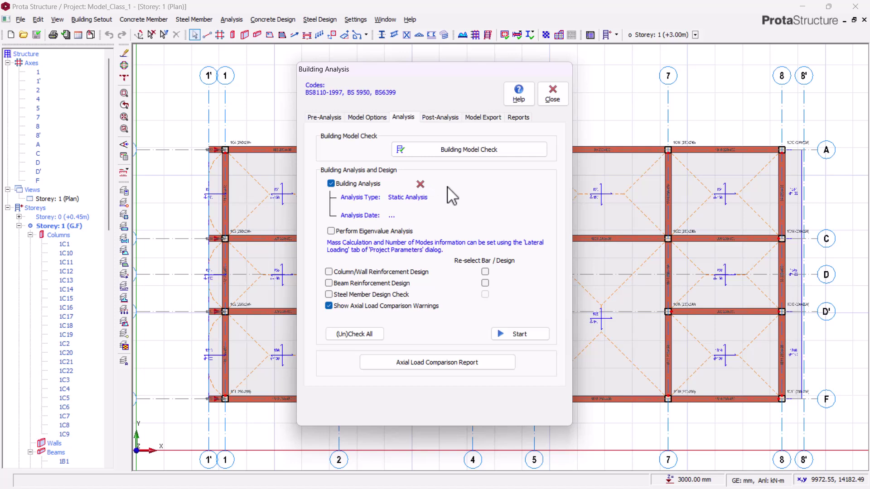
{"action": "left_click", "coordinate": [482, 150]}
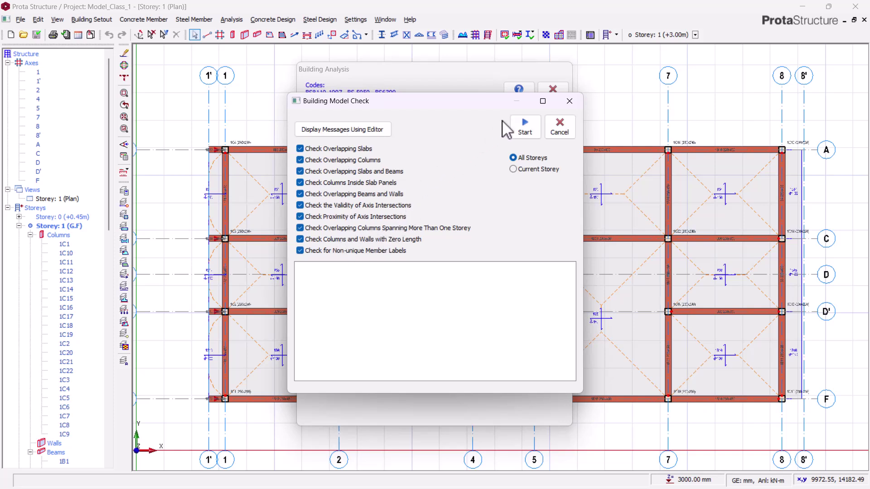
{"action": "left_click", "coordinate": [523, 121]}
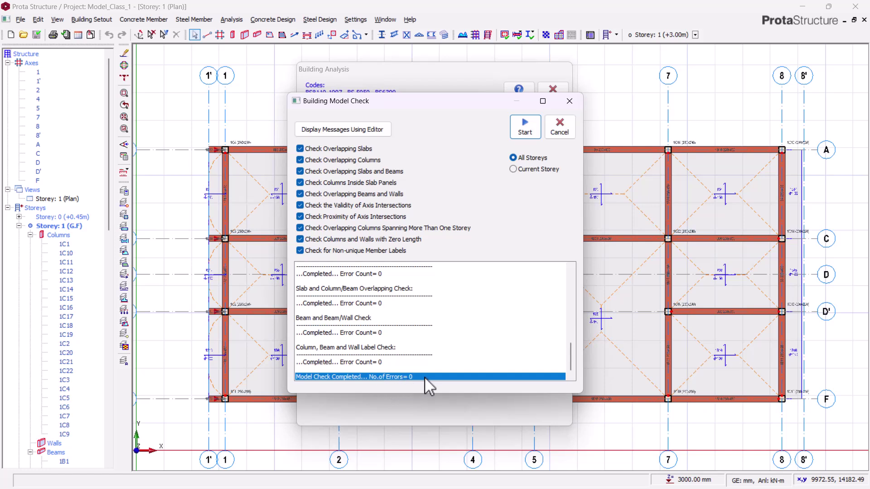
{"action": "left_click", "coordinate": [560, 131]}
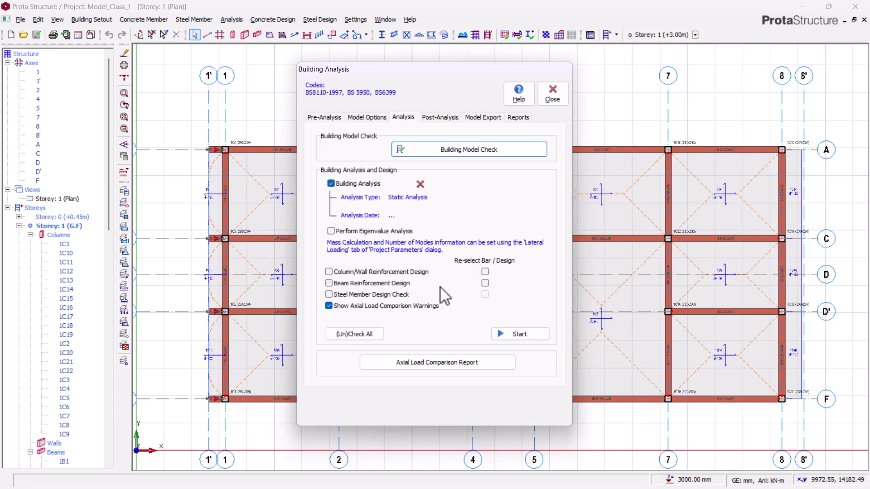
{"action": "left_click", "coordinate": [526, 336]}
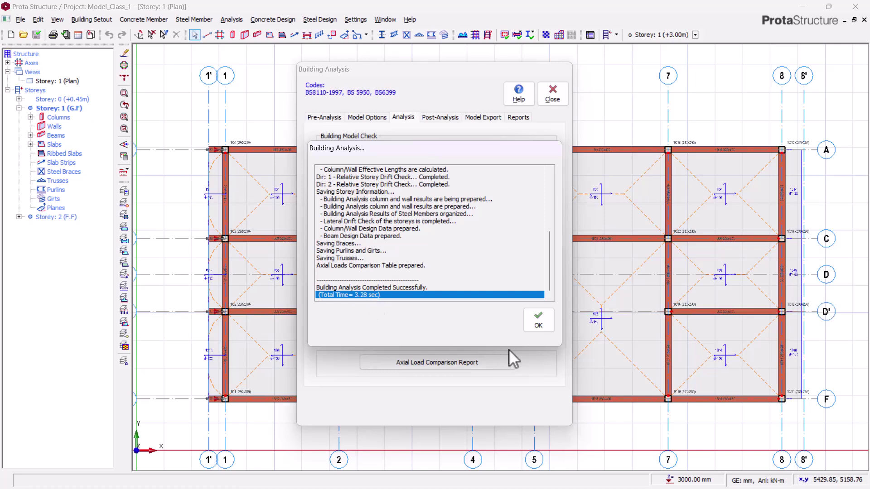
{"action": "left_click", "coordinate": [542, 316]}
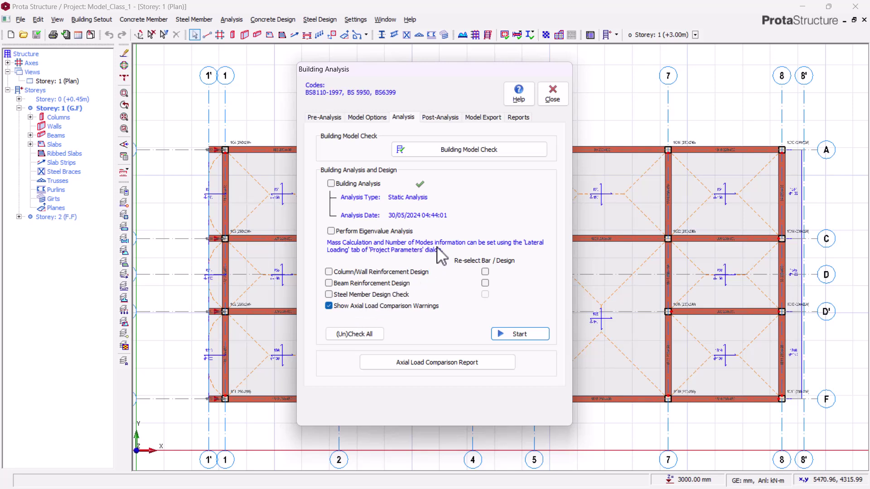
Step: Open the model and analysis results display from the post-analysis options and maximise it to view the dead-load displacements
{"action": "left_click", "coordinate": [438, 119]}
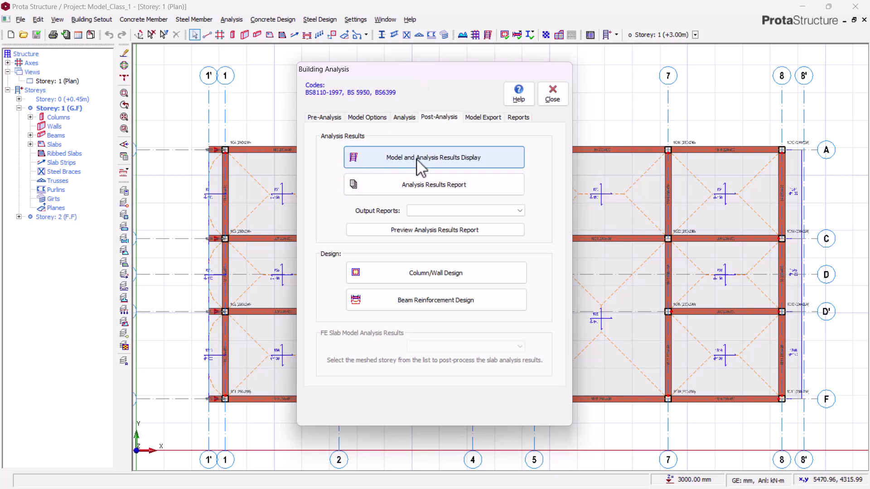
{"action": "left_click", "coordinate": [448, 160]}
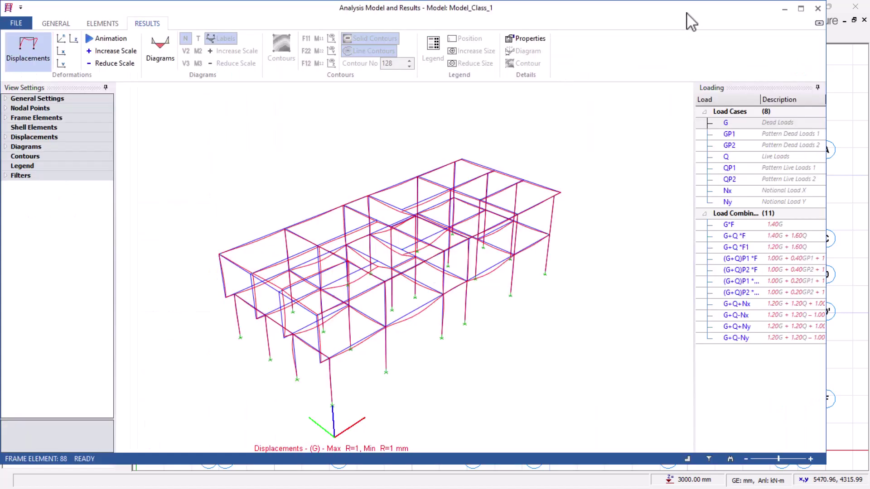
{"action": "left_click", "coordinate": [800, 9]}
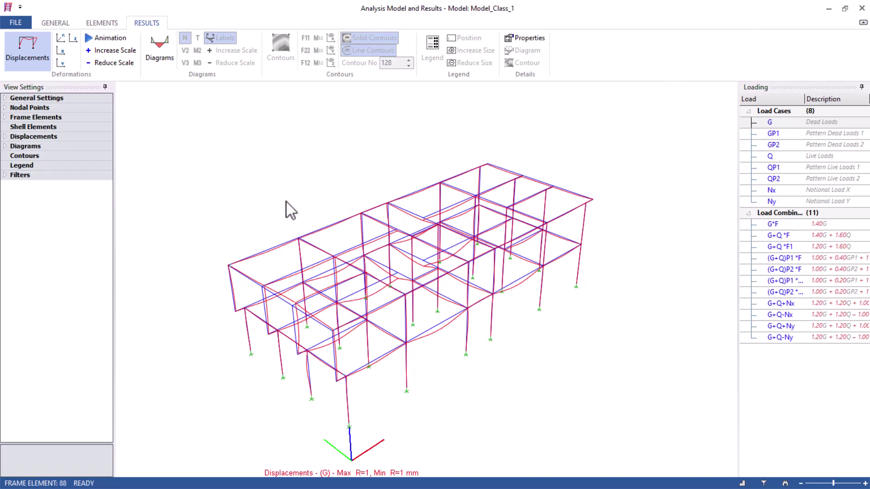
{"action": "scroll", "coordinate": [301, 151], "scroll_direction": "down", "scroll_amount": 1}
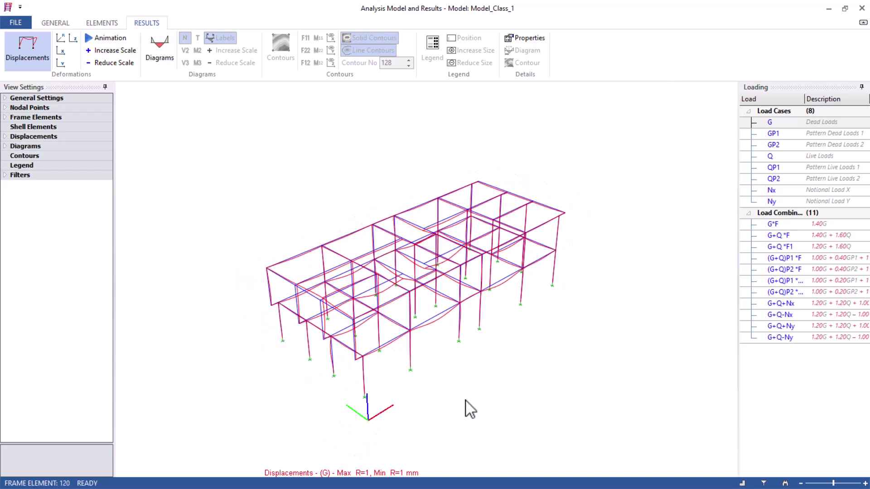
{"action": "mouse_move", "coordinate": [509, 413]}
{"action": "middle_mouse_down"}
{"action": "mouse_move", "coordinate": [498, 423]}
{"action": "mouse_move", "coordinate": [506, 408]}
{"action": "middle_mouse_up"}
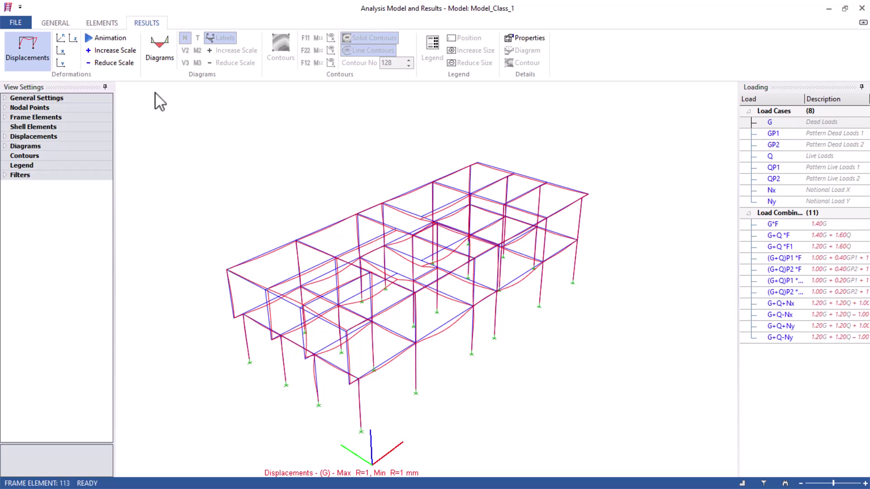
Step: Hide the displacements and examine the undeformed frame around the beam-column joints
{"action": "left_click", "coordinate": [24, 47]}
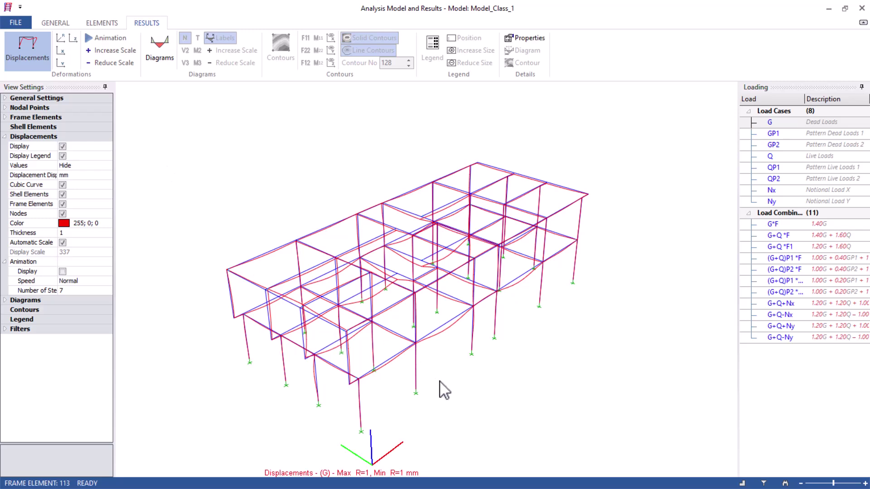
{"action": "scroll", "coordinate": [441, 388], "scroll_direction": "up", "scroll_amount": 4}
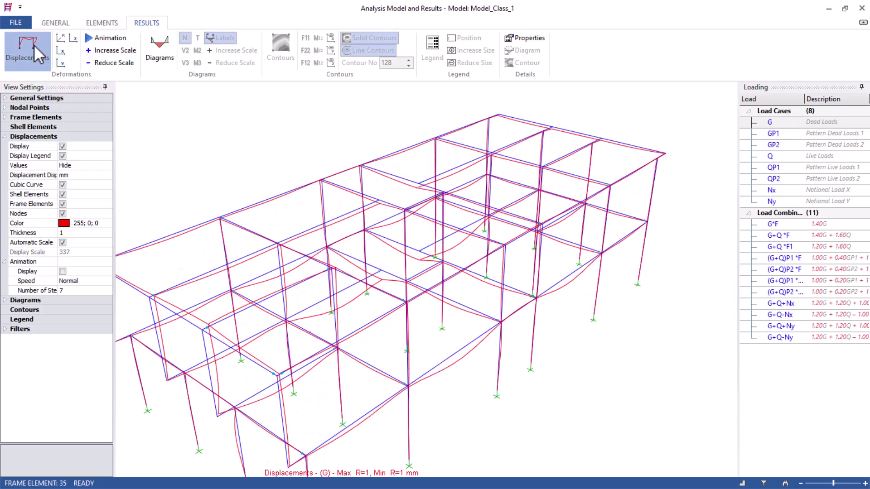
{"action": "left_click", "coordinate": [34, 45]}
{"action": "scroll", "coordinate": [457, 382], "scroll_direction": "up", "scroll_amount": 5}
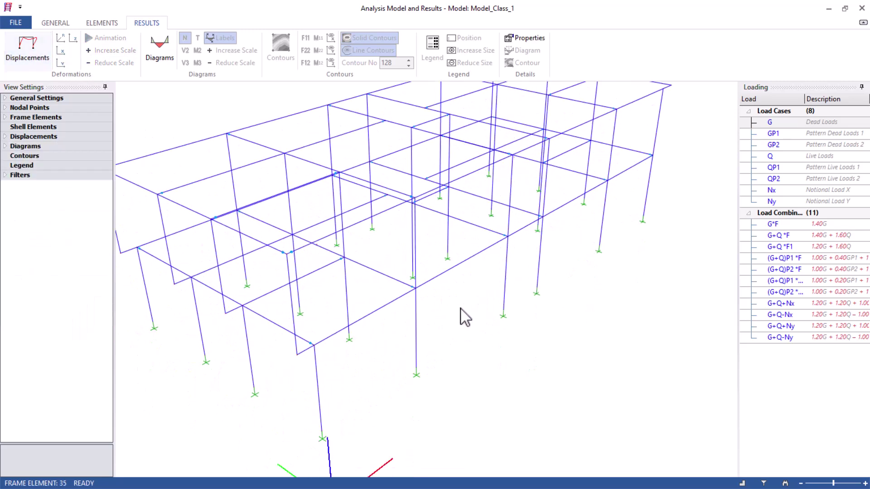
{"action": "scroll", "coordinate": [453, 268], "scroll_direction": "up", "scroll_amount": 5}
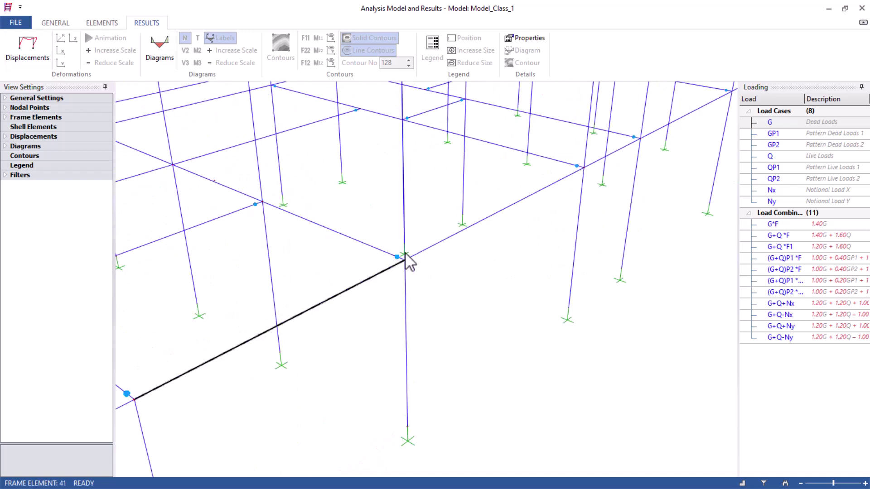
{"action": "scroll", "coordinate": [503, 272], "scroll_direction": "down", "scroll_amount": 4}
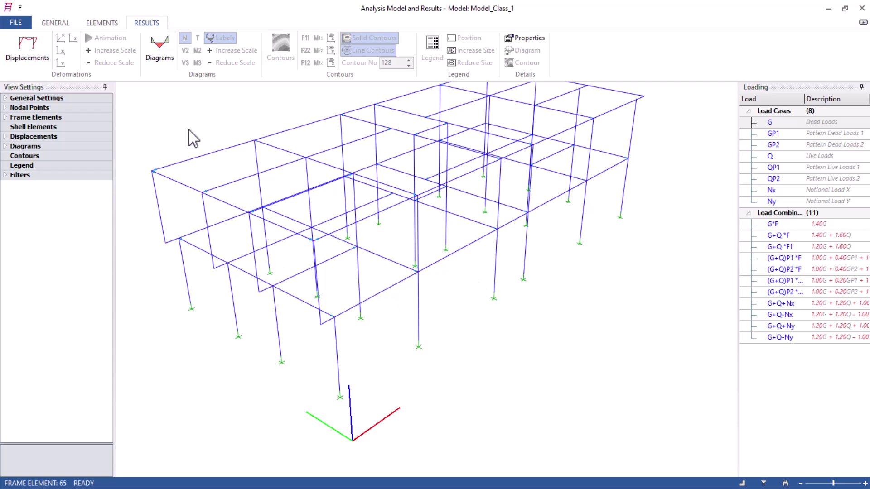
Step: Show the displacements again and examine how the beams deflect relative to the undeformed frame
{"action": "left_click", "coordinate": [25, 45]}
{"action": "scroll", "coordinate": [498, 244], "scroll_direction": "up", "scroll_amount": 3}
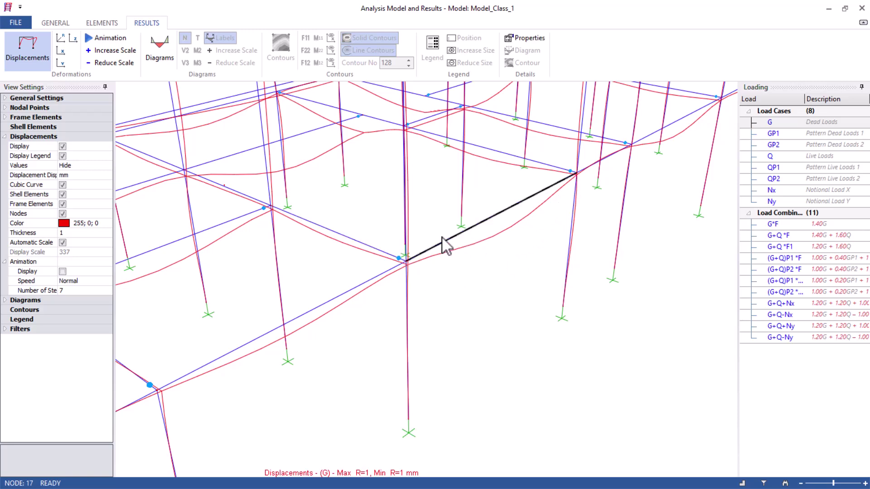
{"action": "scroll", "coordinate": [520, 200], "scroll_direction": "down", "scroll_amount": 3}
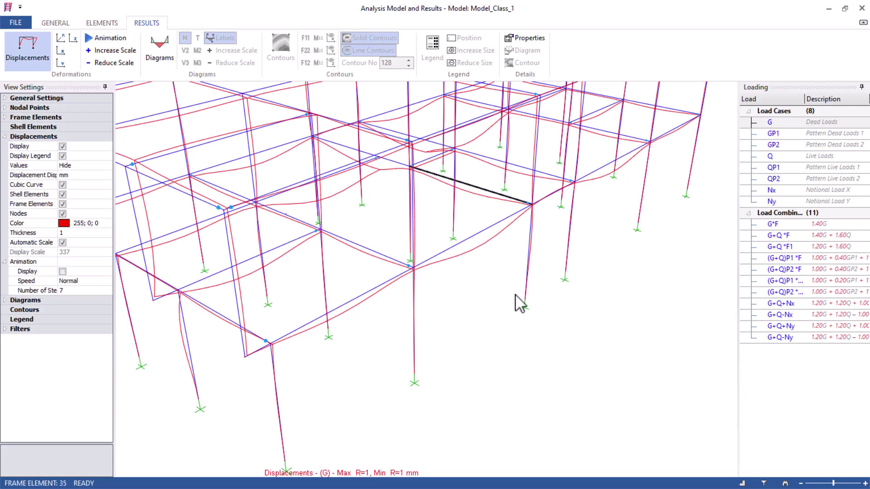
{"action": "scroll", "coordinate": [452, 295], "scroll_direction": "down", "scroll_amount": 3}
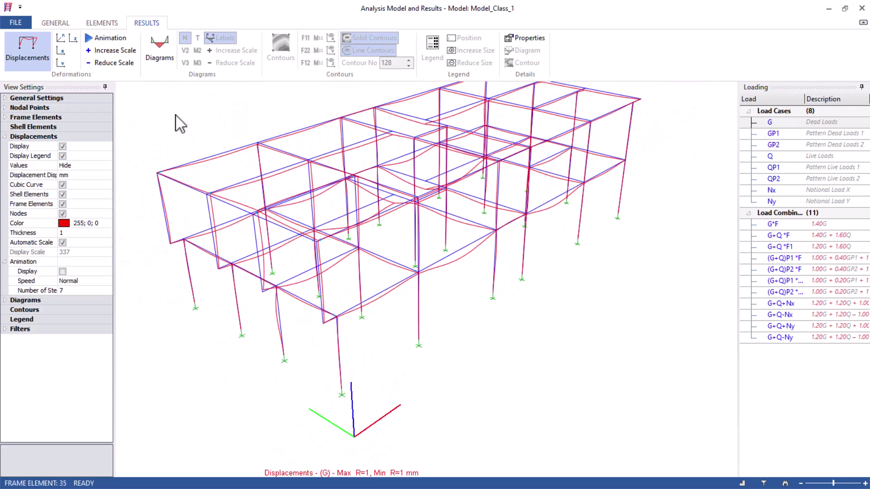
Step: Animate the displacements under load case G and watch the frame deform
{"action": "left_click", "coordinate": [108, 40]}
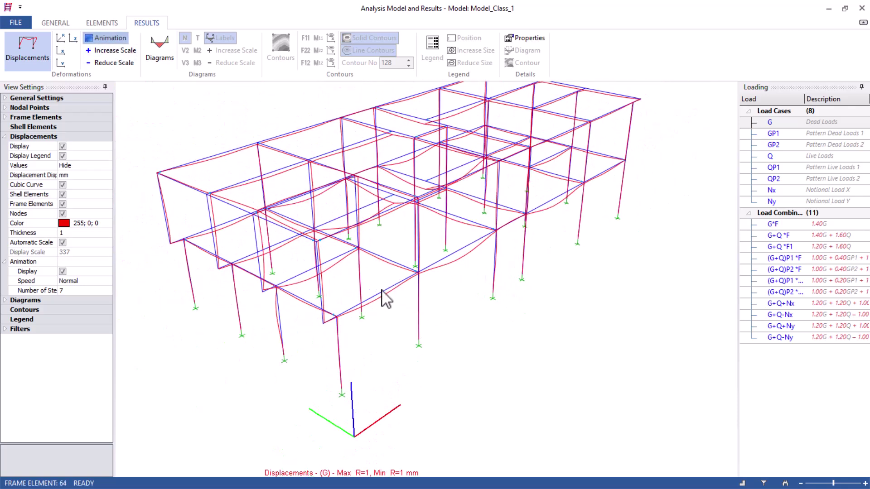
{"action": "scroll", "coordinate": [473, 245], "scroll_direction": "up", "scroll_amount": 1}
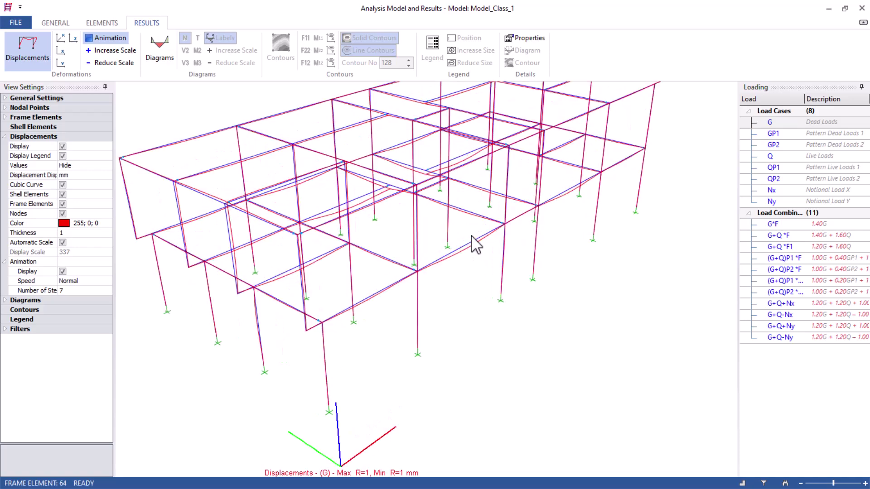
{"action": "scroll", "coordinate": [458, 238], "scroll_direction": "up", "scroll_amount": 1}
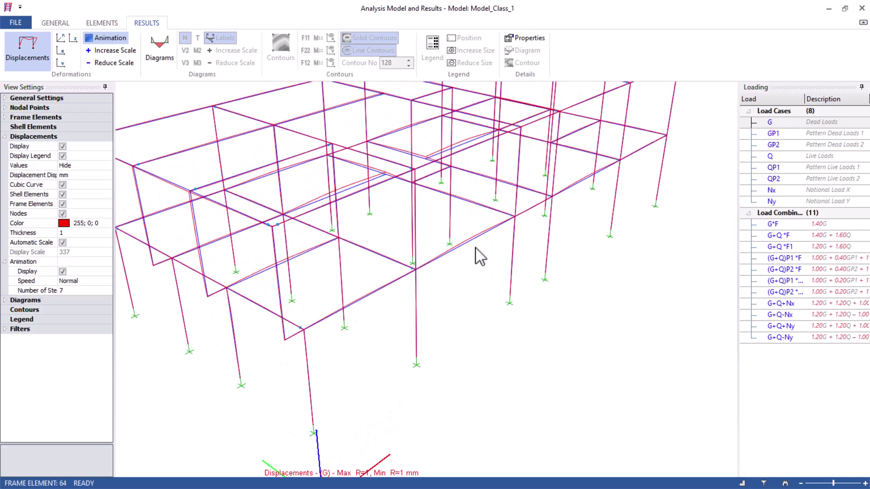
{"action": "scroll", "coordinate": [358, 294], "scroll_direction": "down", "scroll_amount": 3}
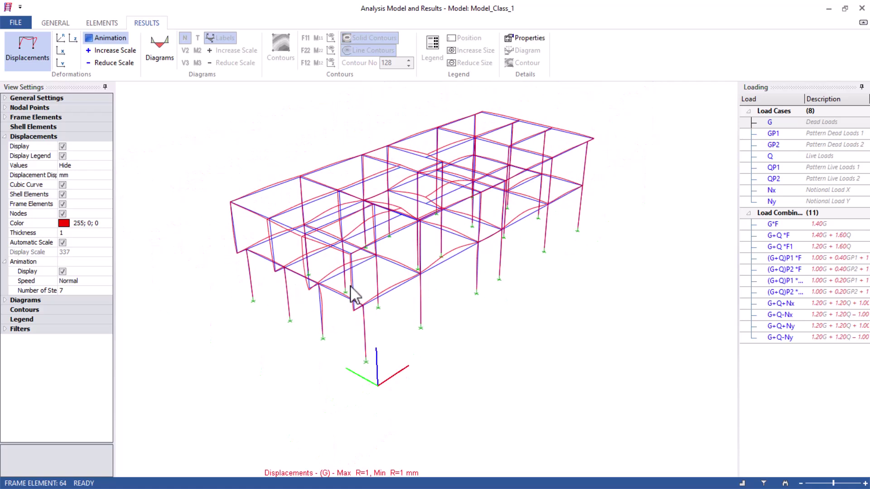
Step: Compare the animated displacements for load cases G, GP1 and Q
{"action": "left_click", "coordinate": [769, 122]}
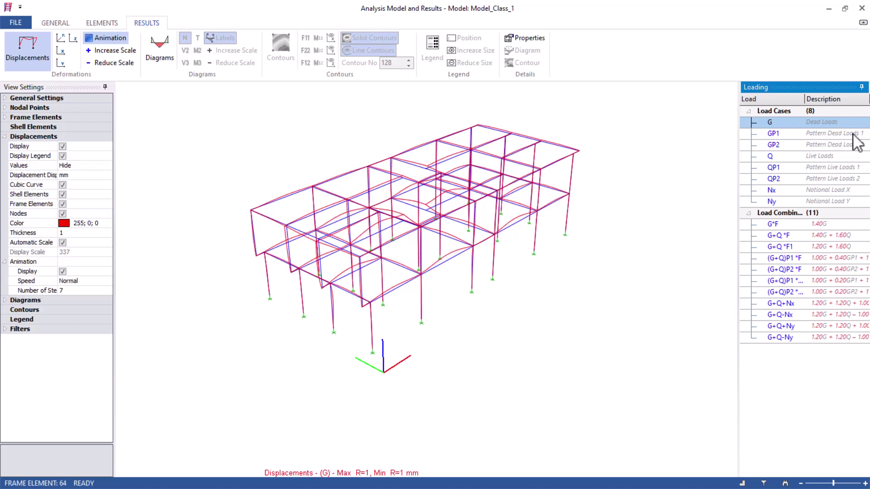
{"action": "left_click", "coordinate": [773, 135]}
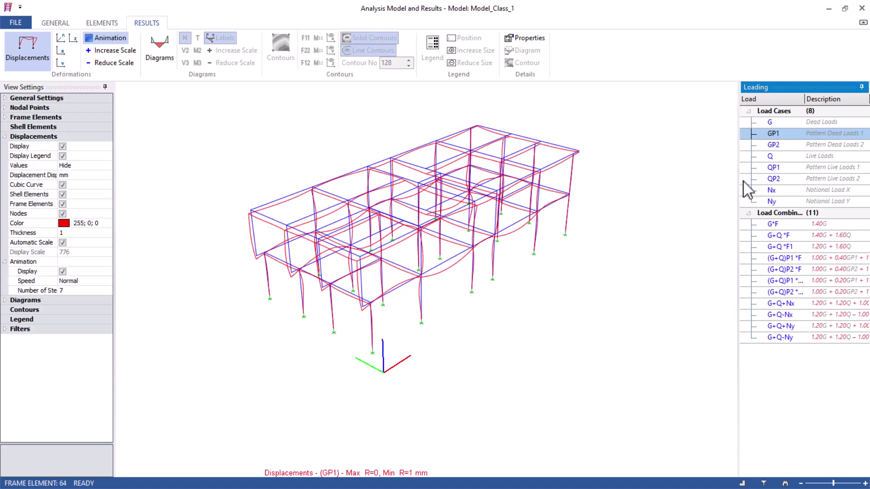
{"action": "left_click", "coordinate": [772, 157]}
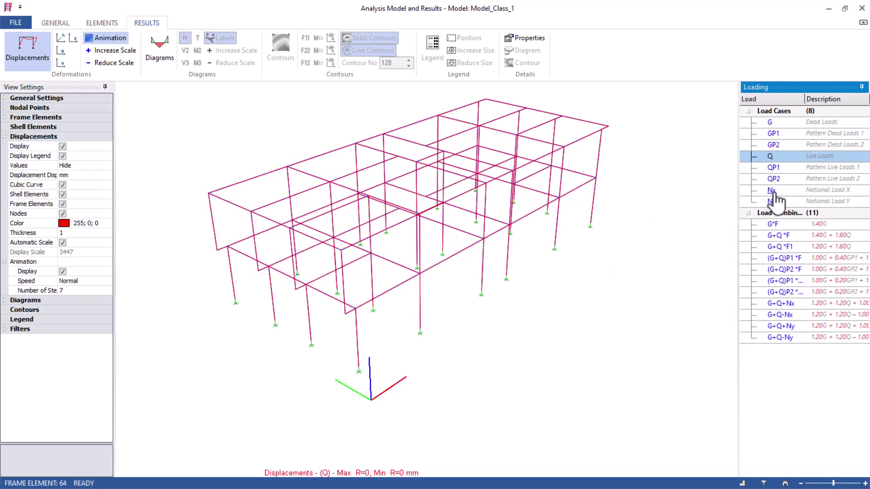
Step: Compare the animated displacements for the notional load cases Nx and Ny, then close the results display and the building analysis
{"action": "left_click", "coordinate": [753, 190]}
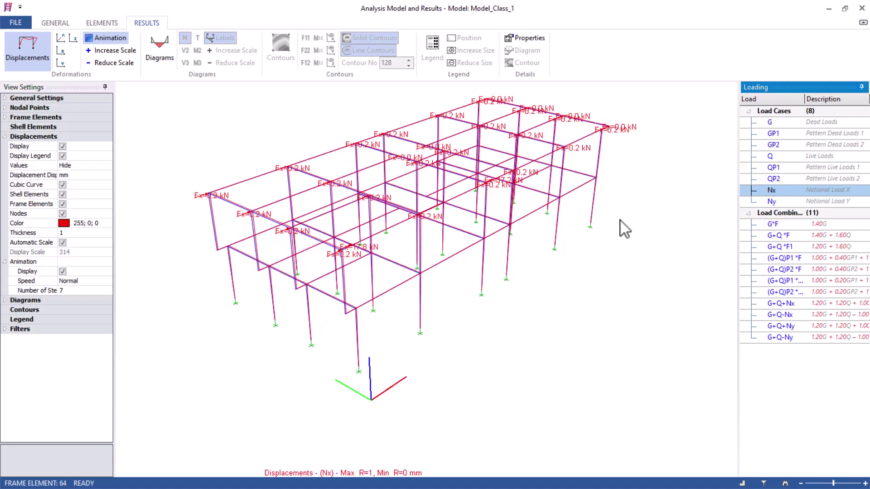
{"action": "left_click", "coordinate": [748, 202]}
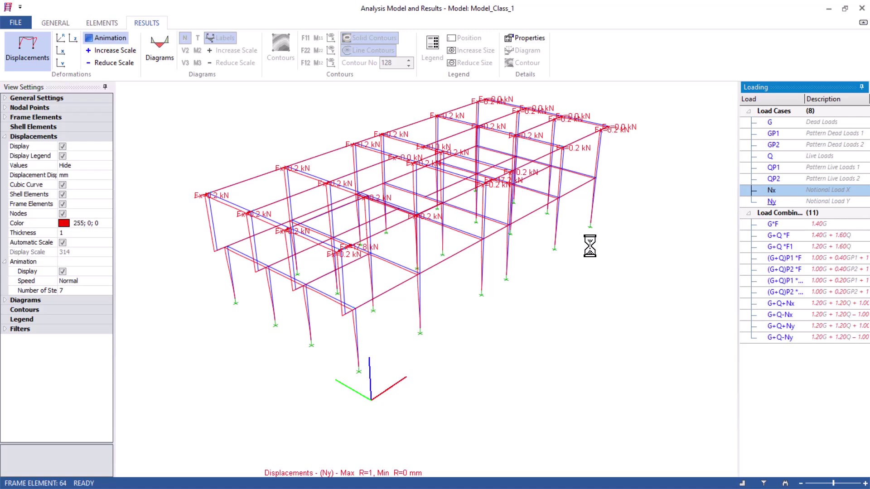
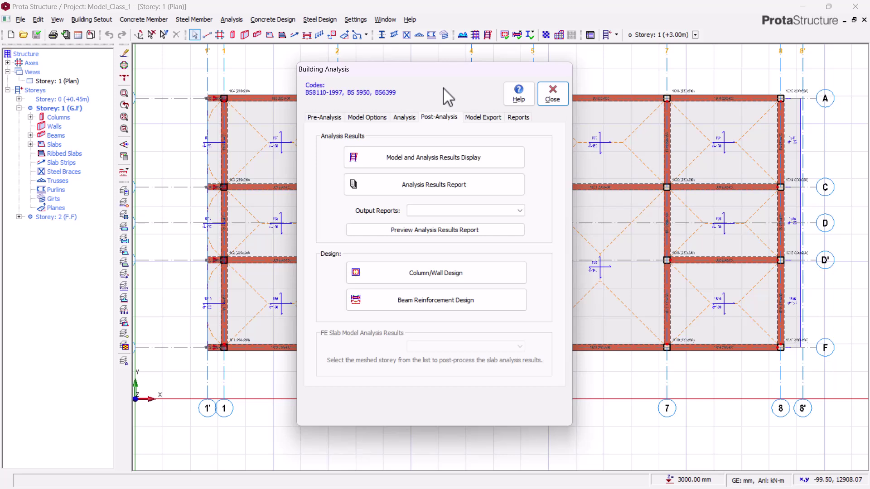
{"action": "left_click", "coordinate": [552, 100]}
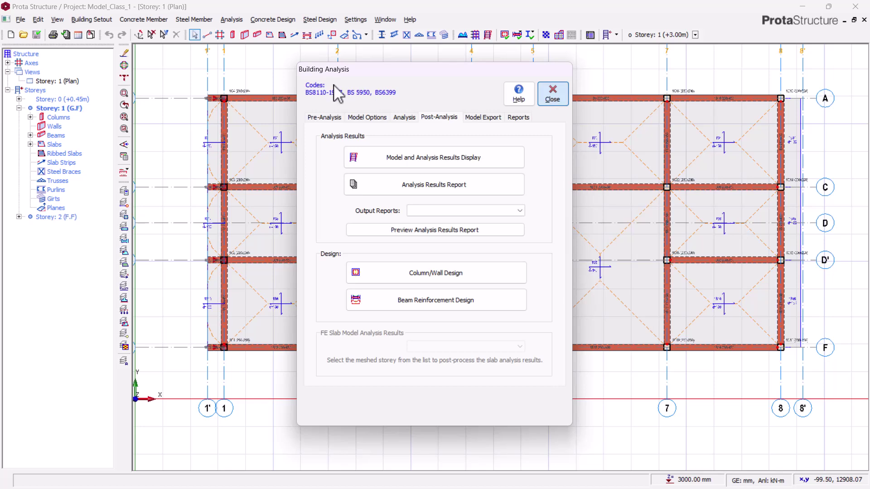
{"action": "middle_click_drag", "start_coordinate": [369, 228], "coordinate": [433, 251]}
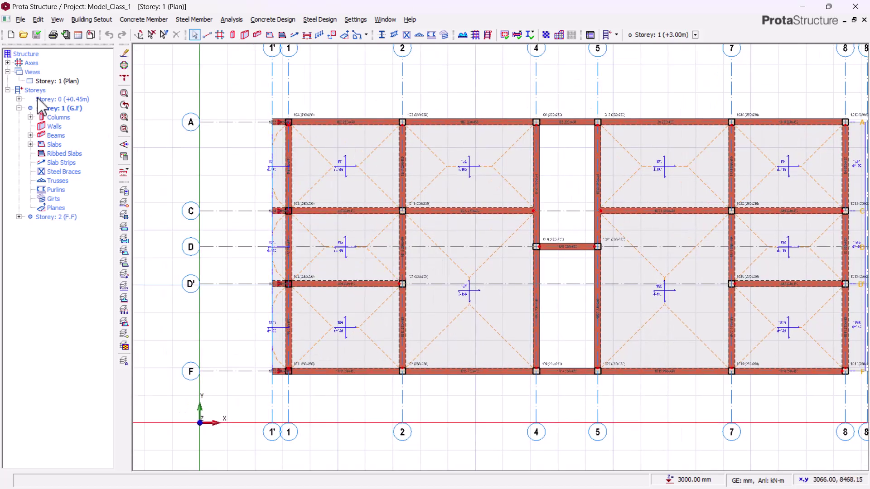
{"action": "left_click", "coordinate": [123, 128]}
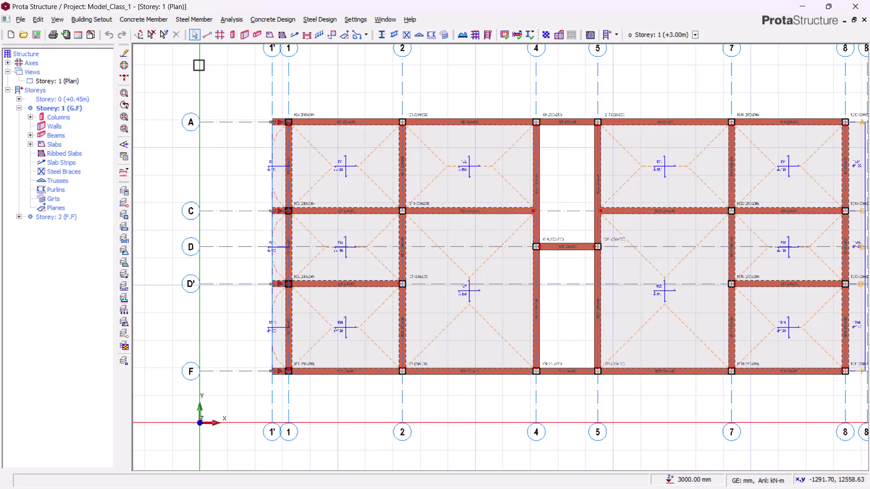
{"action": "left_click", "coordinate": [144, 20]}
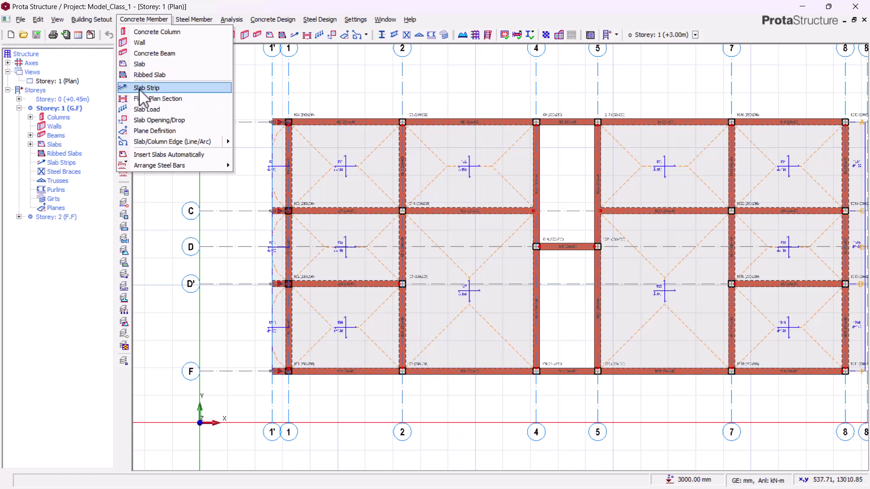
{"action": "left_click", "coordinate": [331, 77]}
{"action": "left_click", "coordinate": [281, 86]}
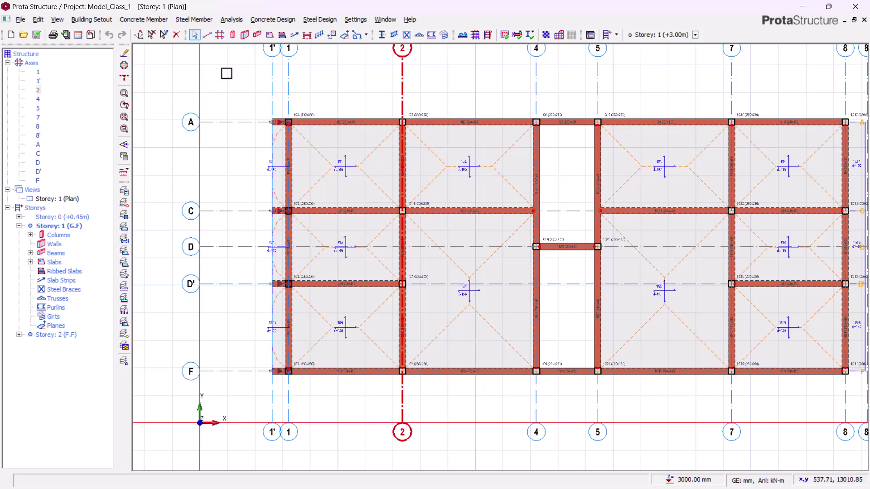
Step: Open the Slab Strip properties, examine their general and FE settings and the available strip types, and leave the command
{"action": "left_click", "coordinate": [295, 34]}
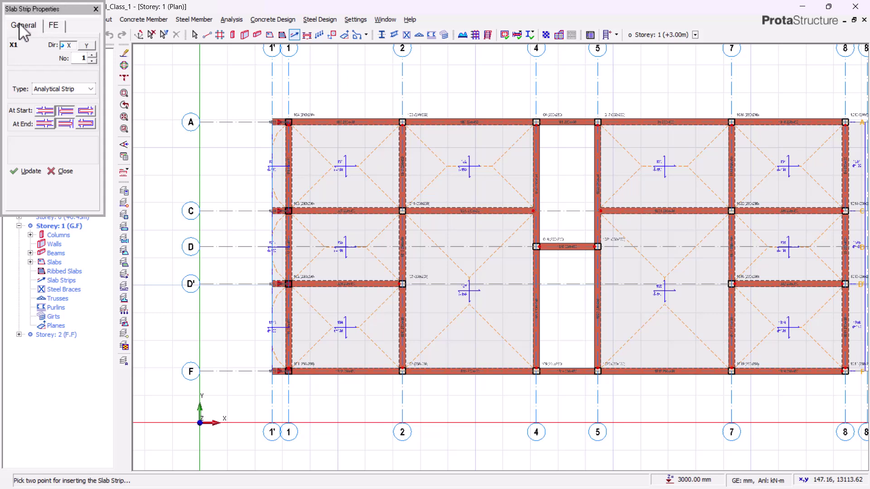
{"action": "left_click", "coordinate": [53, 26]}
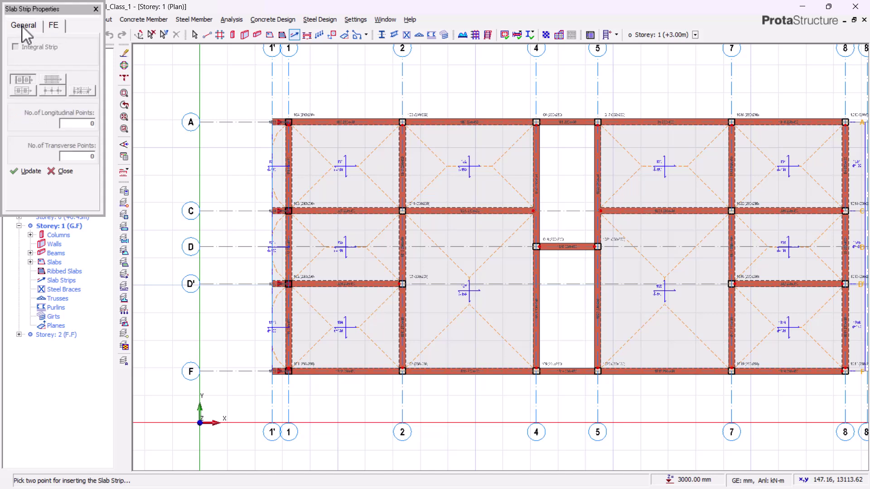
{"action": "left_click", "coordinate": [22, 25]}
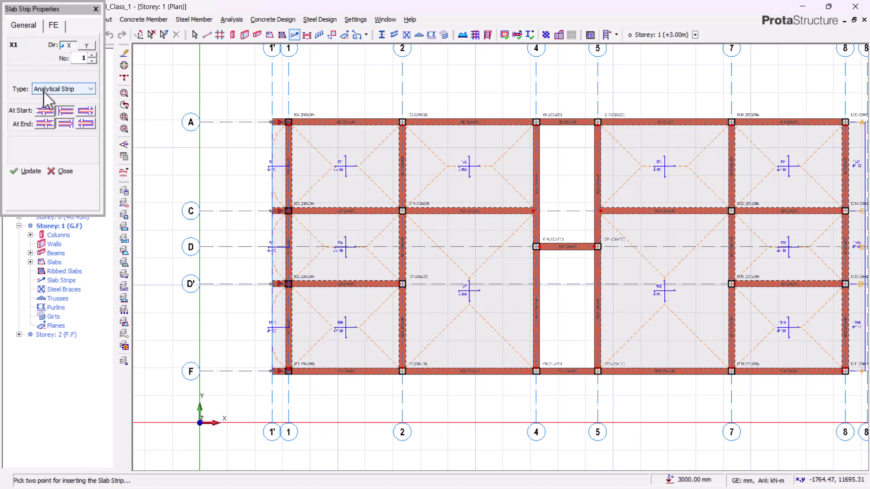
{"action": "left_click", "coordinate": [74, 89]}
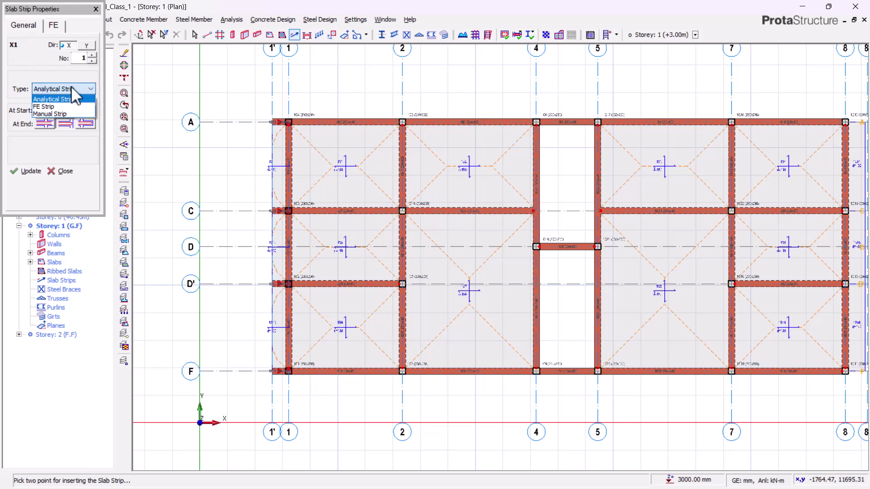
{"action": "left_click", "coordinate": [31, 92]}
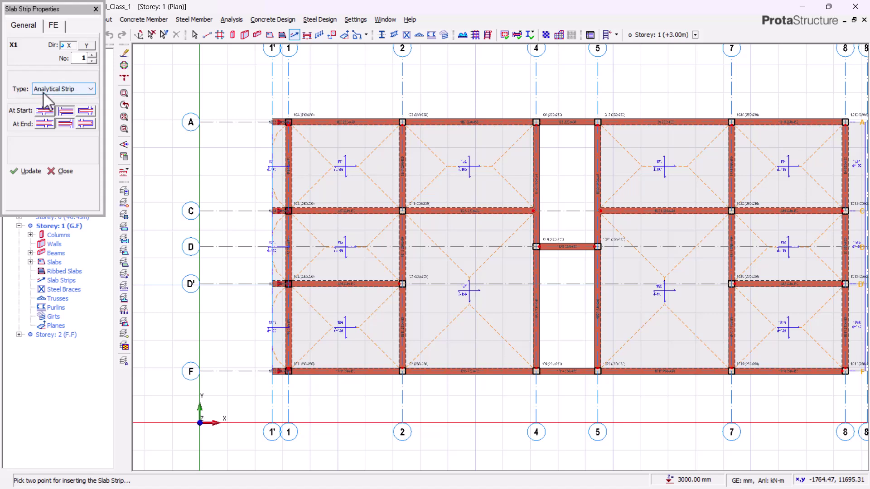
{"action": "left_click", "coordinate": [43, 92]}
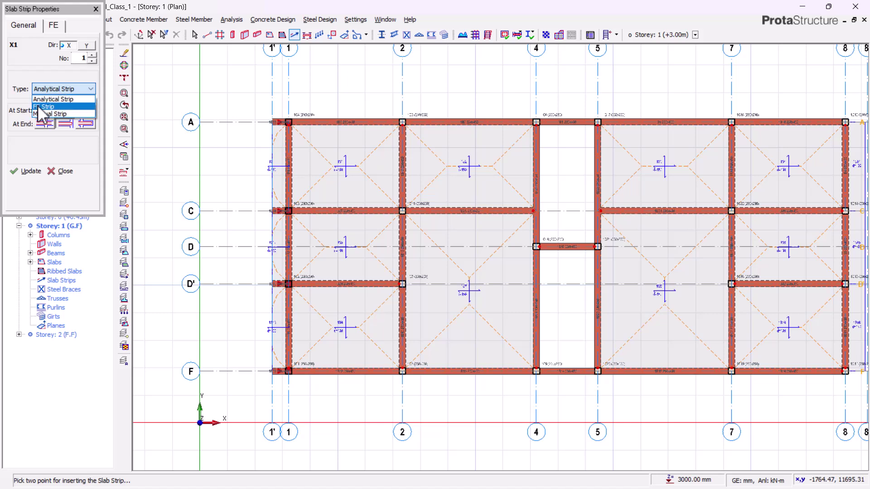
{"action": "left_click", "coordinate": [94, 92]}
{"action": "left_click", "coordinate": [55, 92]}
{"action": "left_click", "coordinate": [43, 73]}
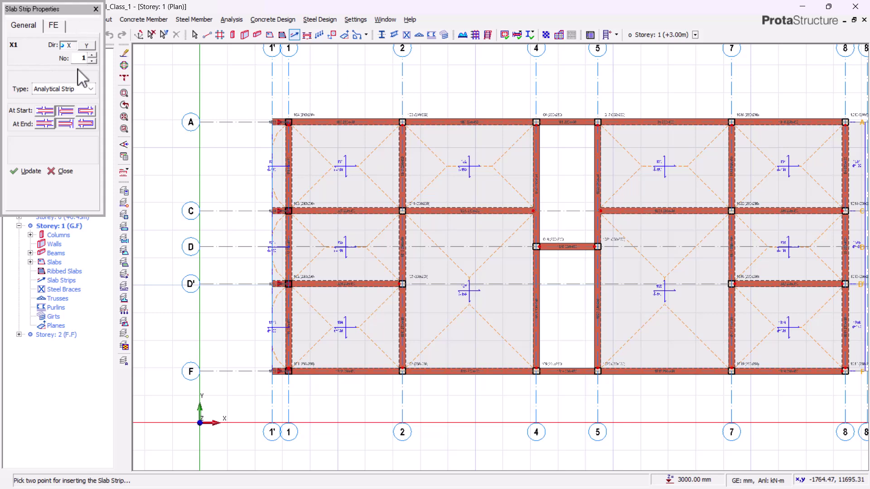
{"action": "left_click", "coordinate": [72, 88]}
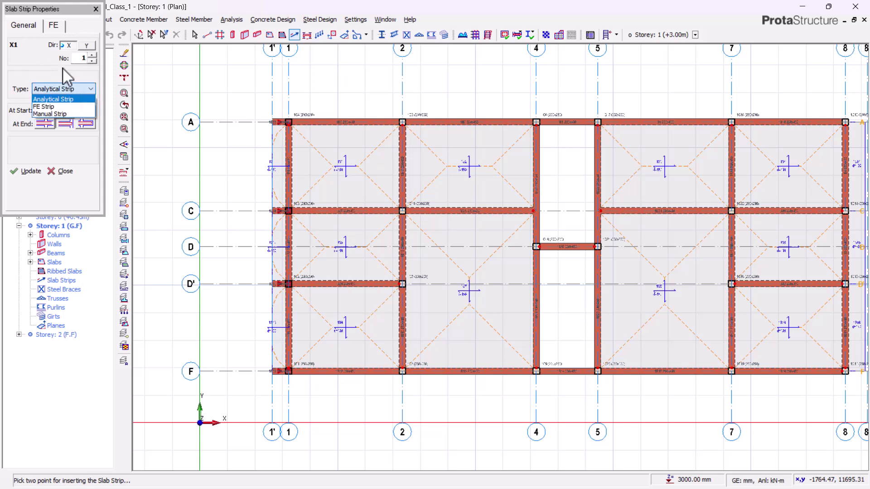
{"action": "left_click", "coordinate": [63, 69]}
{"action": "key", "text": "Escape"}
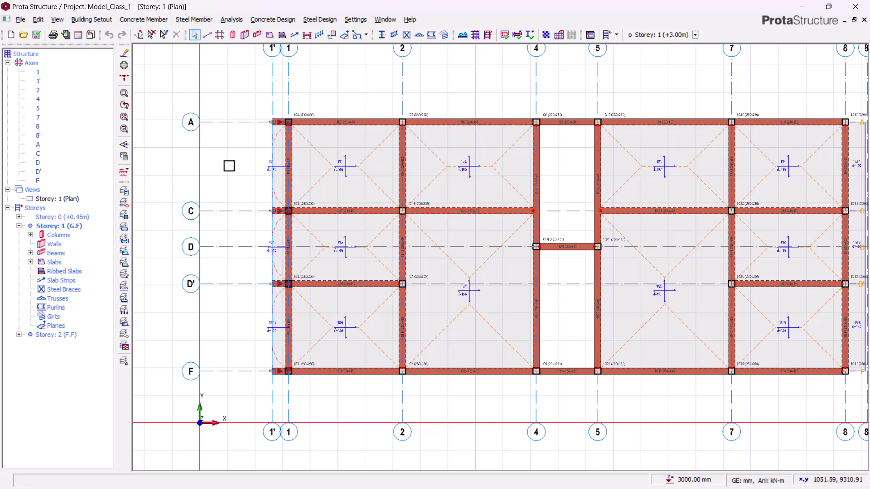
{"action": "left_click_drag", "start_coordinate": [225, 170], "coordinate": [588, 180]}
{"action": "left_click_drag", "start_coordinate": [219, 264], "coordinate": [572, 273]}
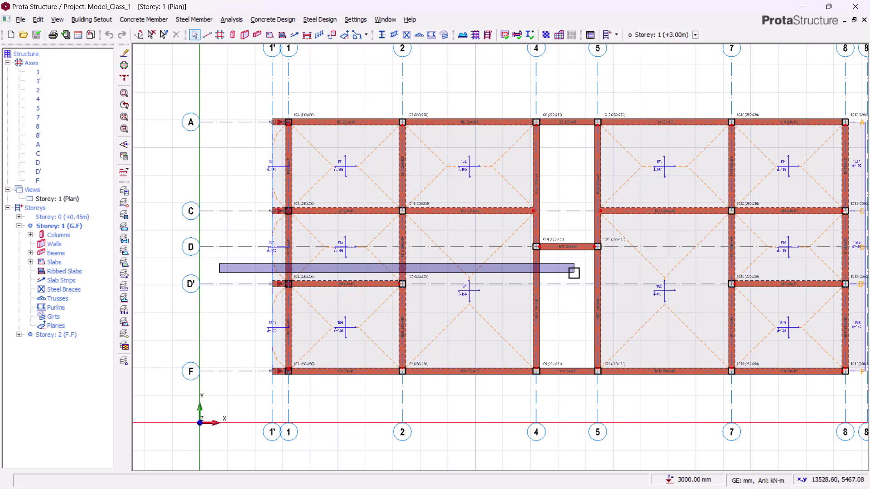
{"action": "left_click_drag", "start_coordinate": [574, 273], "coordinate": [575, 273]}
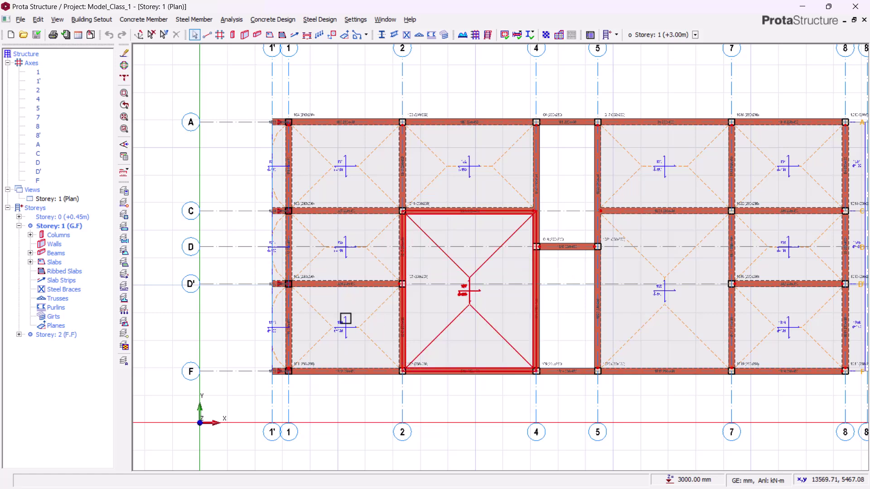
{"action": "left_click_drag", "start_coordinate": [221, 331], "coordinate": [571, 317]}
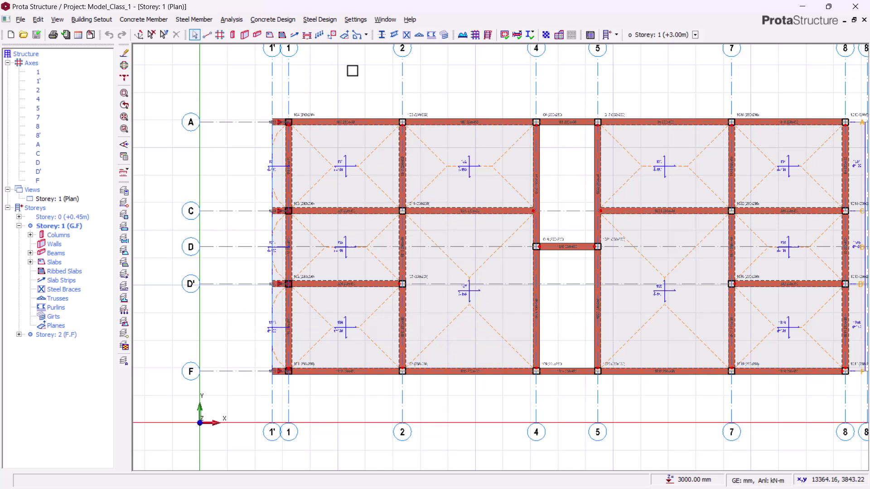
{"action": "left_click_drag", "start_coordinate": [346, 379], "coordinate": [361, 89]}
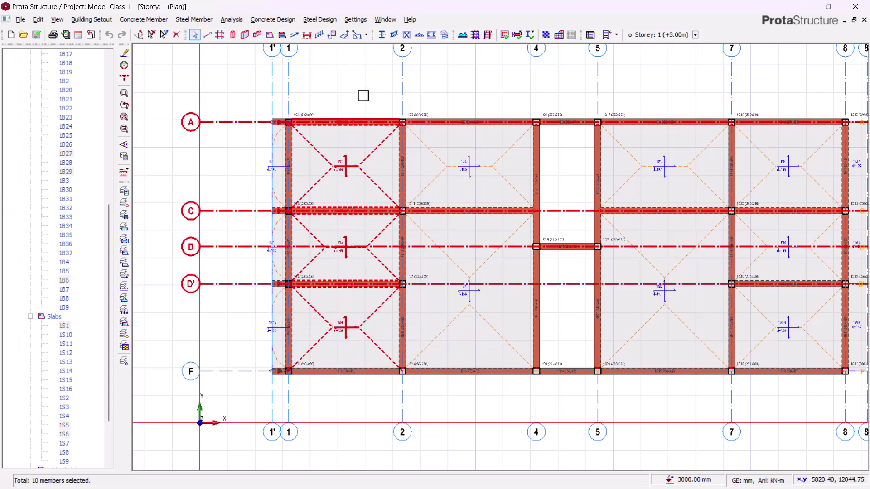
{"action": "key", "text": "Escape"}
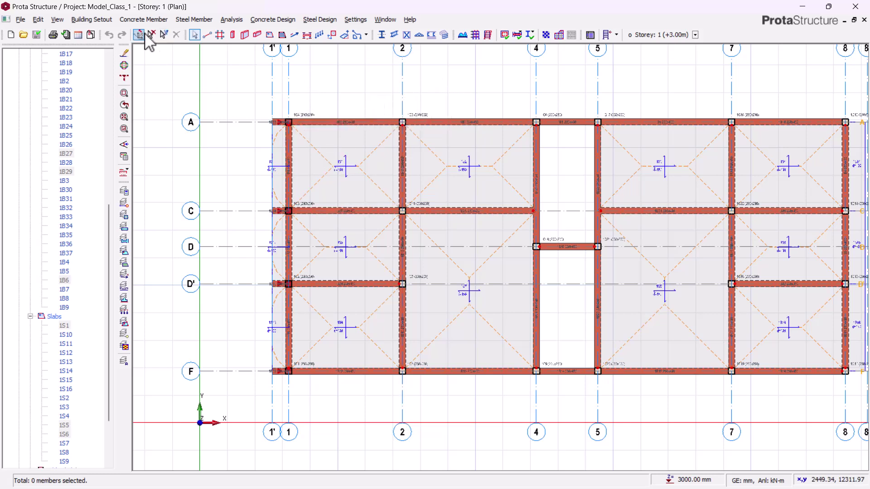
{"action": "left_click", "coordinate": [144, 19]}
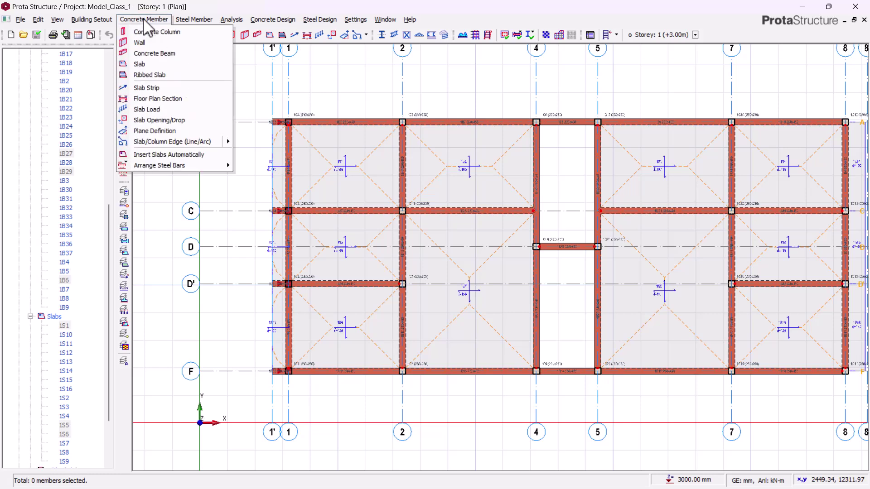
{"action": "left_click", "coordinate": [153, 88]}
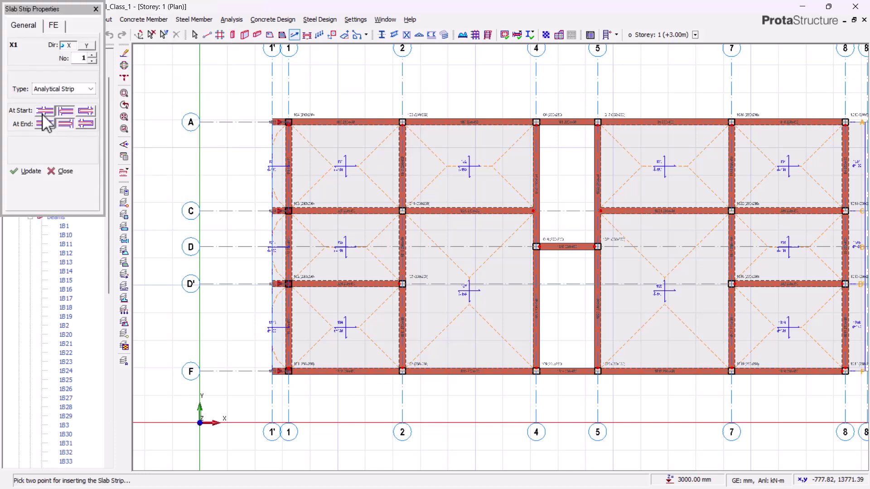
{"action": "left_click", "coordinate": [96, 9]}
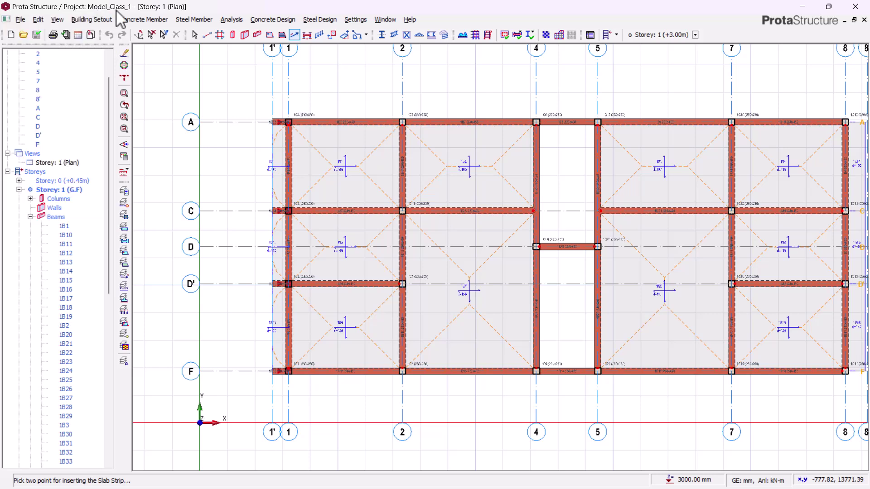
Step: Start the Slab Strip command and examine the slab row between axes A and C, from the cantilever edge at axis 1' to the opening beyond axis 4
{"action": "left_click", "coordinate": [294, 35]}
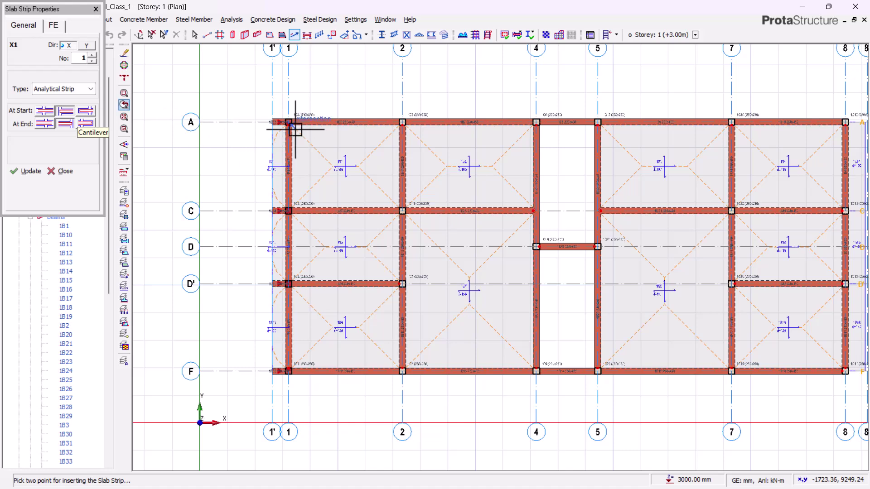
{"action": "scroll", "coordinate": [291, 123], "scroll_direction": "up", "scroll_amount": 2}
{"action": "scroll", "coordinate": [226, 145], "scroll_direction": "down", "scroll_amount": 3}
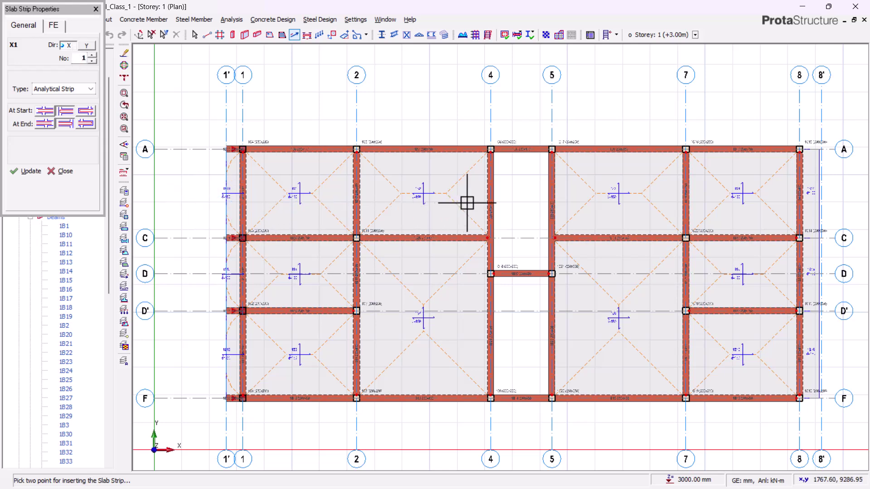
{"action": "scroll", "coordinate": [222, 171], "scroll_direction": "up", "scroll_amount": 3}
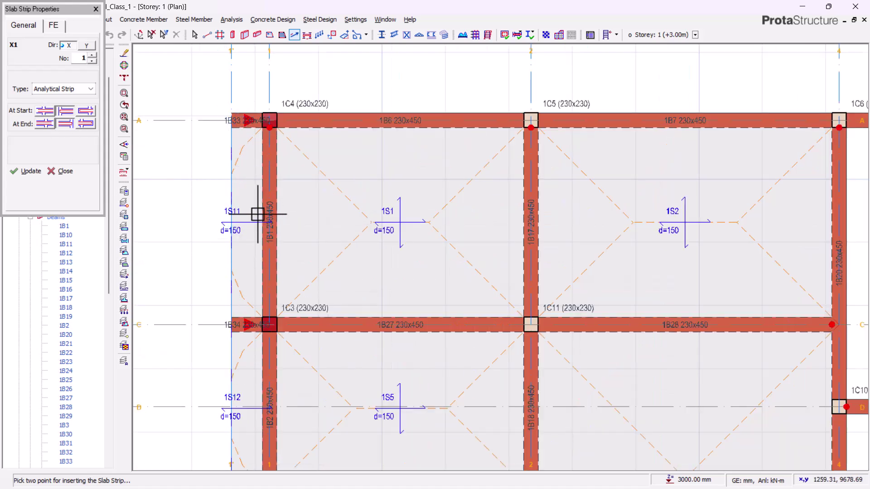
{"action": "scroll", "coordinate": [220, 191], "scroll_direction": "down", "scroll_amount": 2}
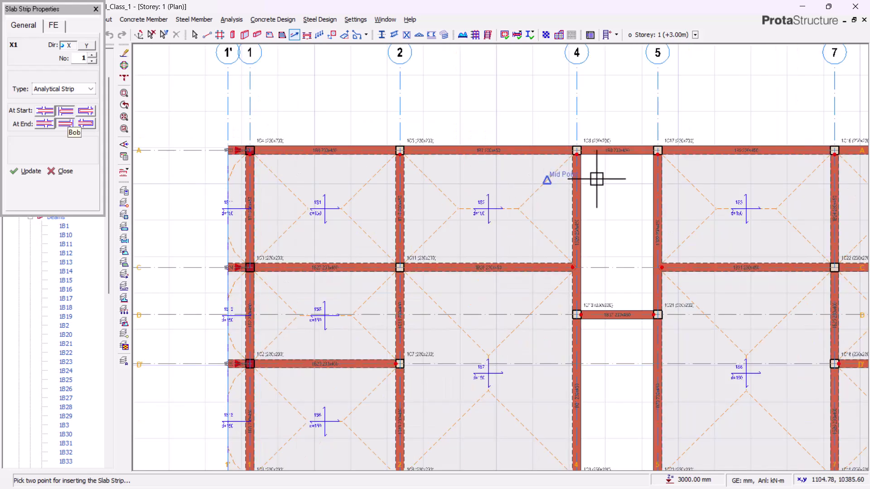
{"action": "scroll", "coordinate": [593, 181], "scroll_direction": "up", "scroll_amount": 3}
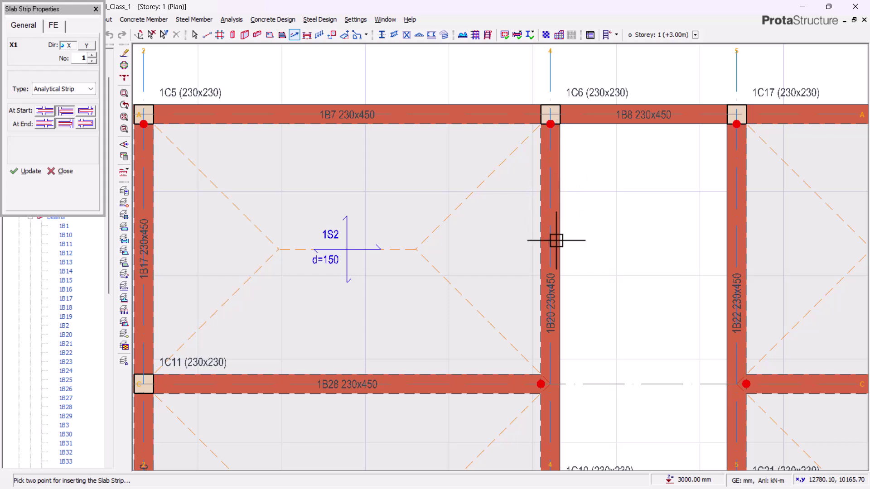
{"action": "scroll", "coordinate": [572, 195], "scroll_direction": "down", "scroll_amount": 3}
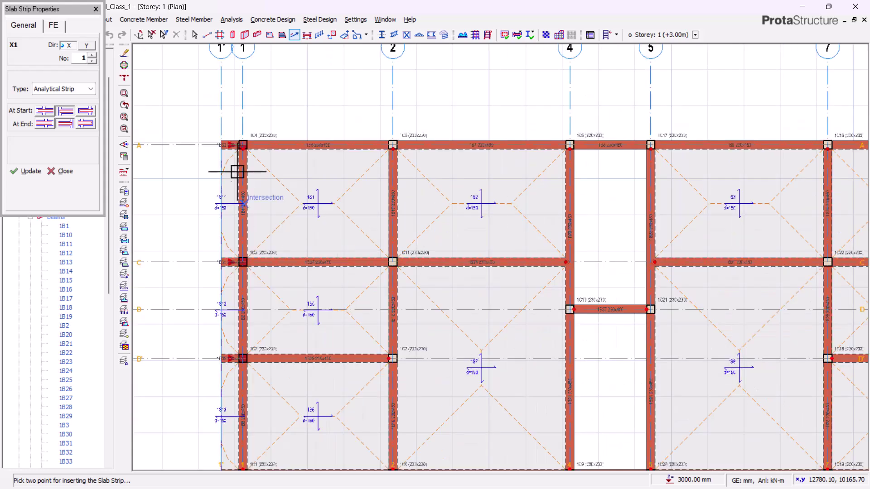
{"action": "scroll", "coordinate": [291, 101], "scroll_direction": "up", "scroll_amount": 2}
{"action": "scroll", "coordinate": [363, 141], "scroll_direction": "down", "scroll_amount": 1}
{"action": "scroll", "coordinate": [363, 141], "scroll_direction": "down", "scroll_amount": 1}
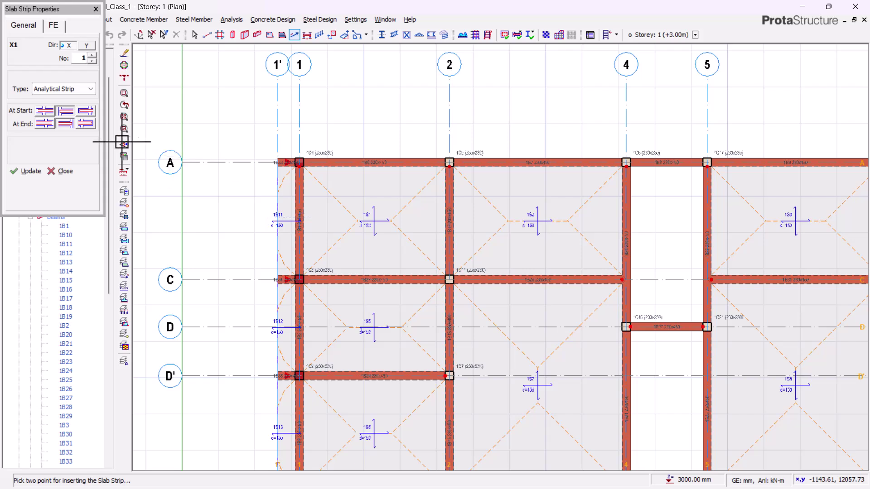
Step: Insert an X-direction analytical strip about 11200 mm long between axes A and C, from beyond axis 1' into the opening past axis 4, starting as Cantilever
{"action": "left_click", "coordinate": [86, 114]}
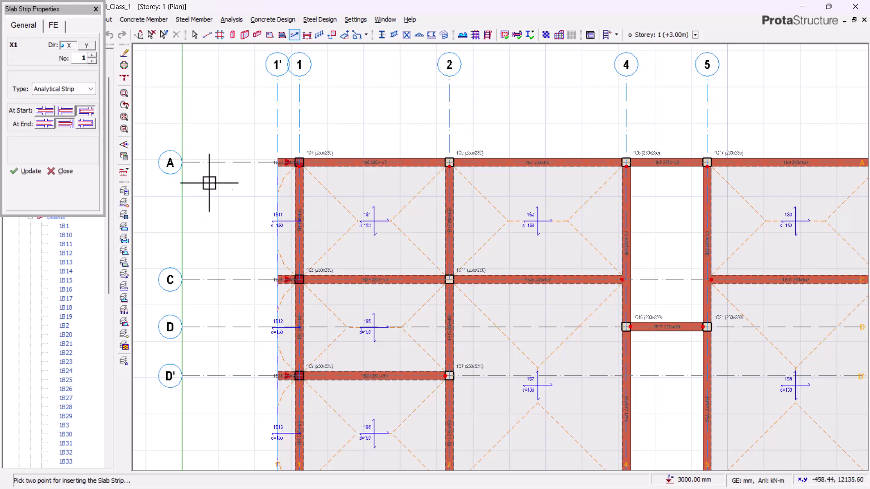
{"action": "left_click", "coordinate": [245, 222]}
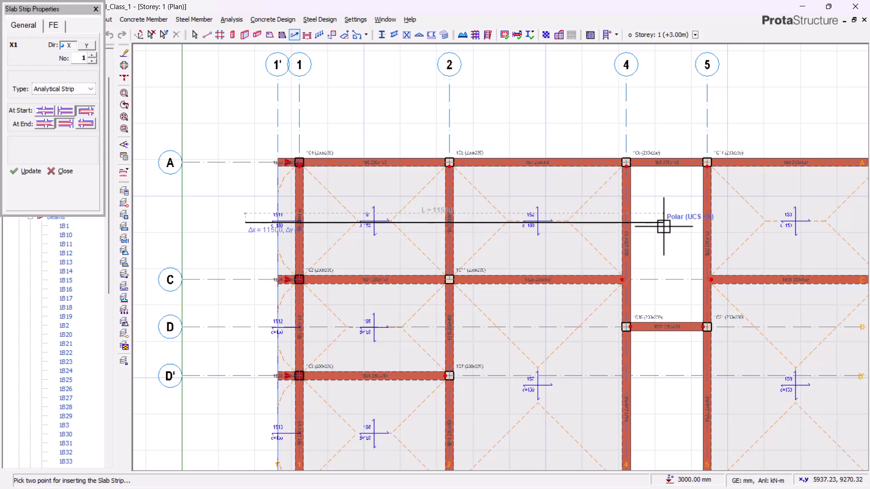
{"action": "scroll", "coordinate": [664, 227], "scroll_direction": "up", "scroll_amount": 1}
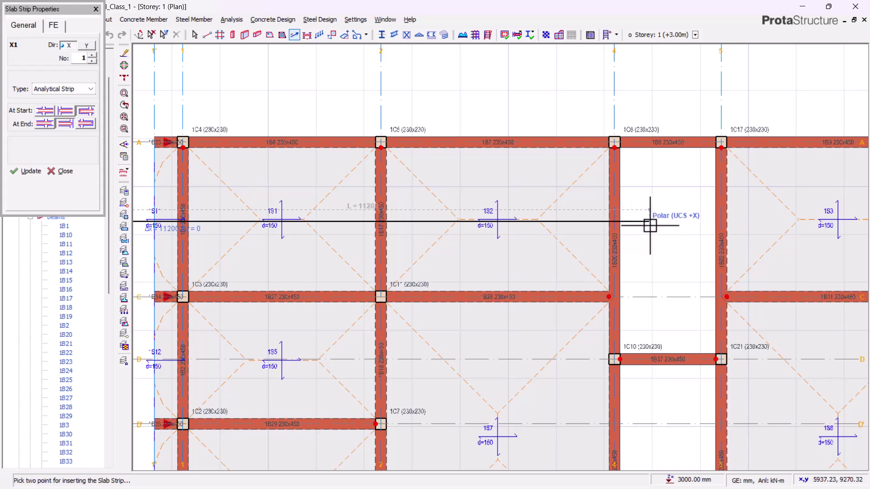
{"action": "left_click", "coordinate": [649, 224]}
Step: Examine the reinforcement layout along the strip between axes A and C, from the cantilever edge across slabs 1S1 and 1S2
{"action": "scroll", "coordinate": [638, 145], "scroll_direction": "down", "scroll_amount": 1}
{"action": "scroll", "coordinate": [284, 155], "scroll_direction": "up", "scroll_amount": 2}
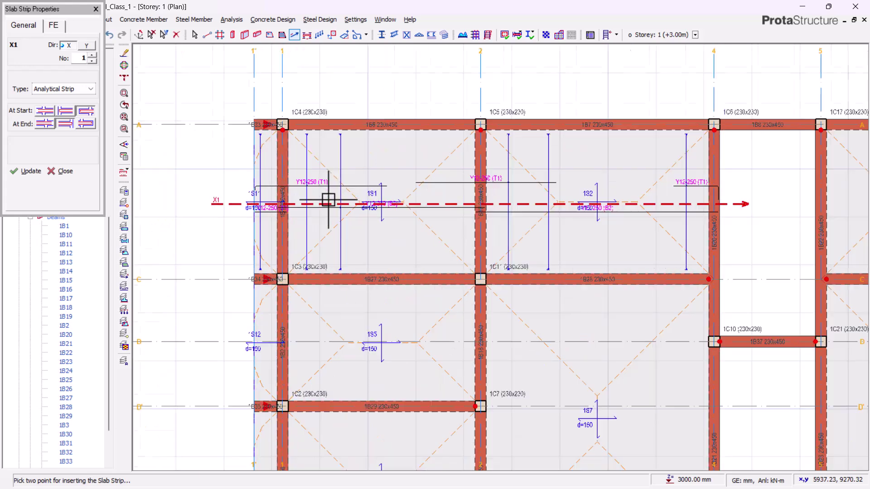
{"action": "scroll", "coordinate": [275, 158], "scroll_direction": "up", "scroll_amount": 1}
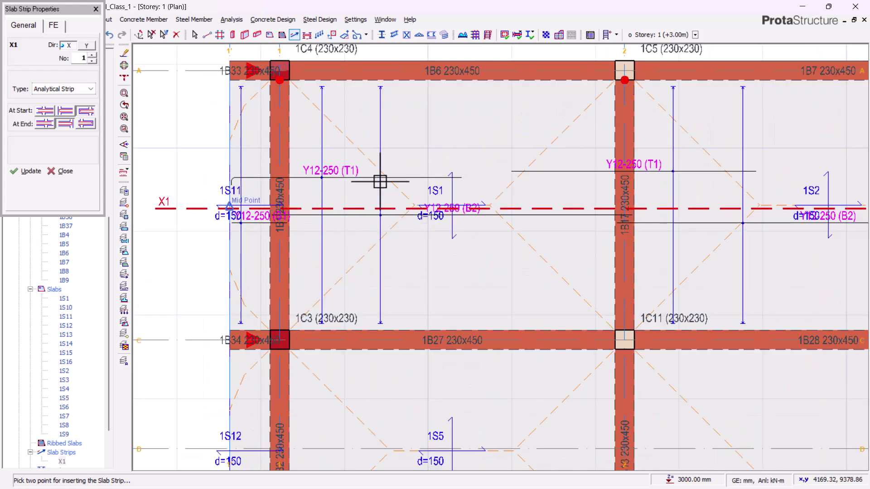
{"action": "scroll", "coordinate": [344, 199], "scroll_direction": "down", "scroll_amount": 1}
{"action": "scroll", "coordinate": [169, 184], "scroll_direction": "down", "scroll_amount": 1}
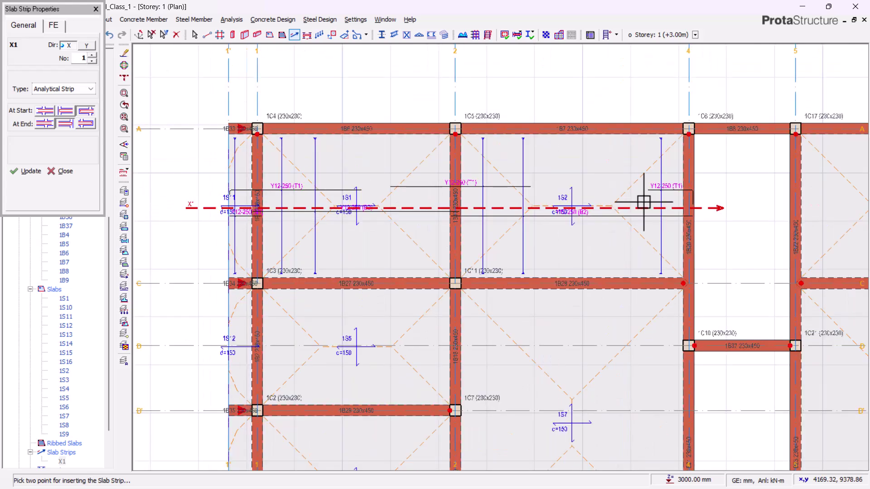
{"action": "scroll", "coordinate": [656, 144], "scroll_direction": "up", "scroll_amount": 1}
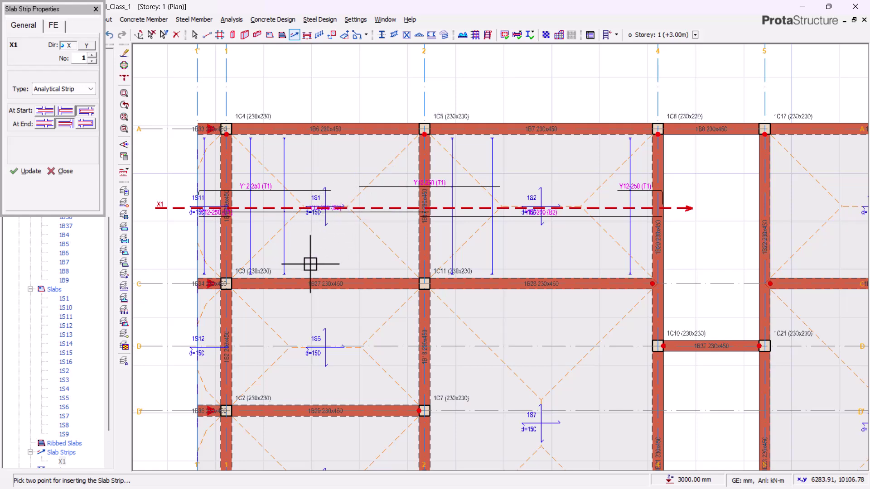
{"action": "scroll", "coordinate": [311, 163], "scroll_direction": "down", "scroll_amount": 1}
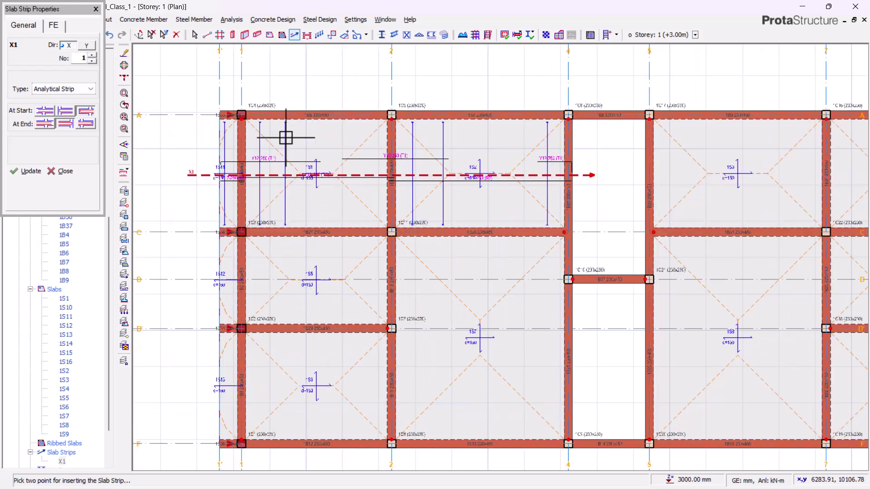
{"action": "scroll", "coordinate": [280, 154], "scroll_direction": "up", "scroll_amount": 1}
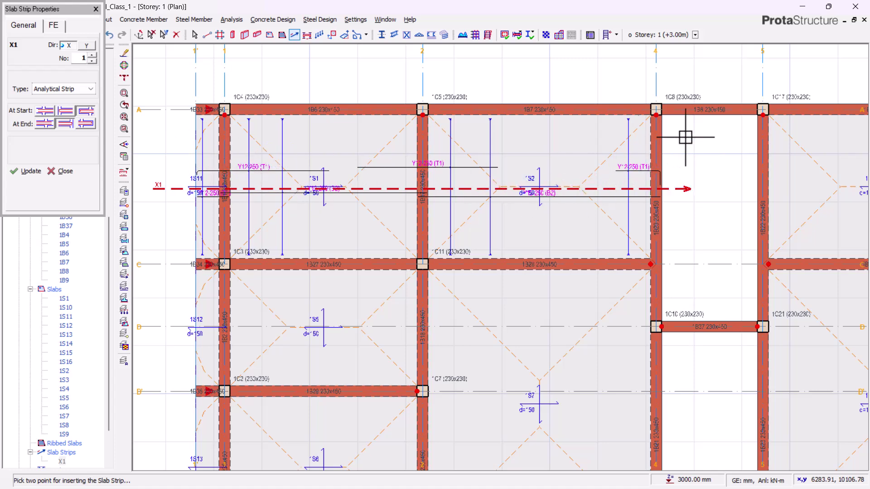
{"action": "scroll", "coordinate": [204, 153], "scroll_direction": "up", "scroll_amount": 2}
{"action": "scroll", "coordinate": [401, 206], "scroll_direction": "up", "scroll_amount": 2}
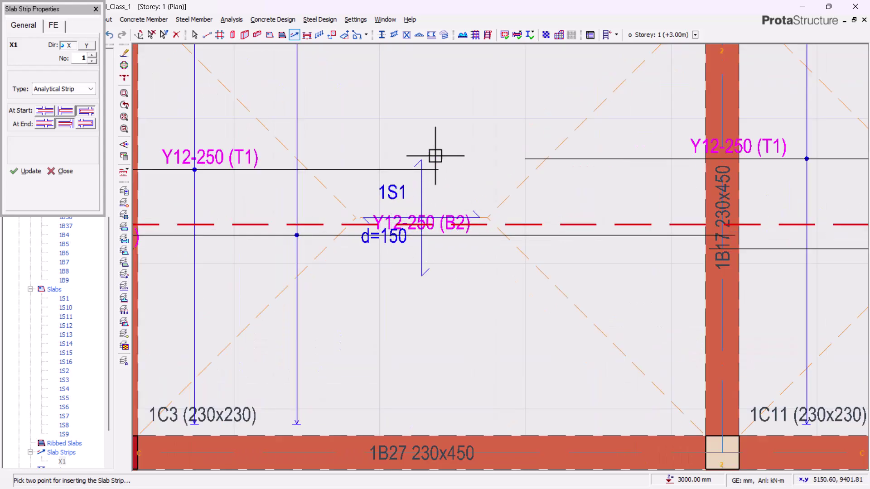
{"action": "scroll", "coordinate": [435, 136], "scroll_direction": "down", "scroll_amount": 2}
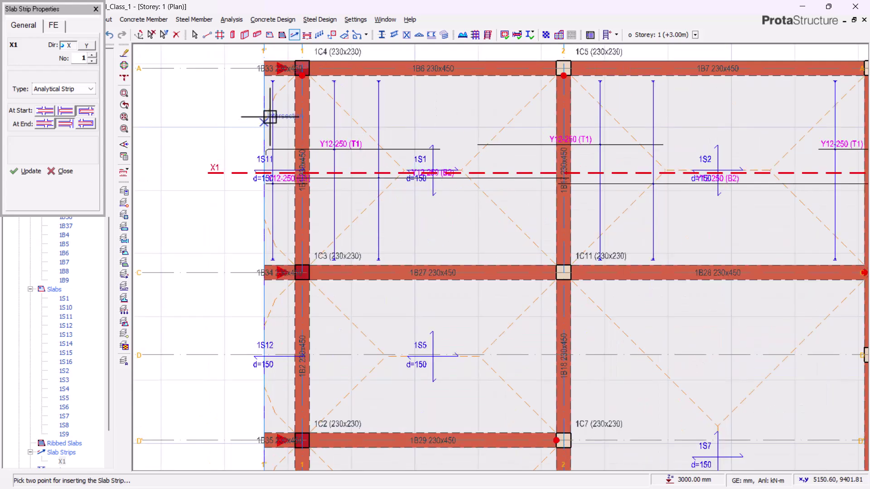
Step: Insert an X-direction strip between axes C and D', from beyond the cantilever edge at axis 1' across 1S5 and 1S7 to past axis 4
{"action": "scroll", "coordinate": [270, 117], "scroll_direction": "down", "scroll_amount": 1}
{"action": "middle_click_drag", "start_coordinate": [403, 307], "coordinate": [354, 243]}
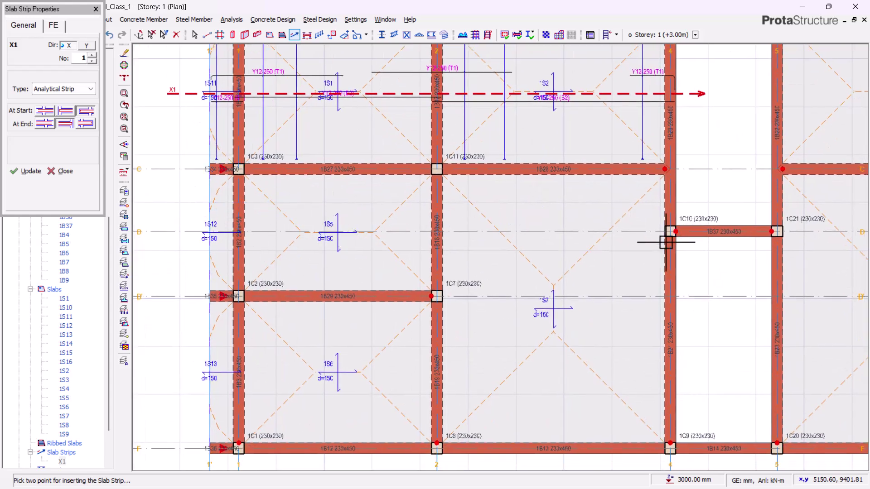
{"action": "scroll", "coordinate": [437, 245], "scroll_direction": "down", "scroll_amount": 1}
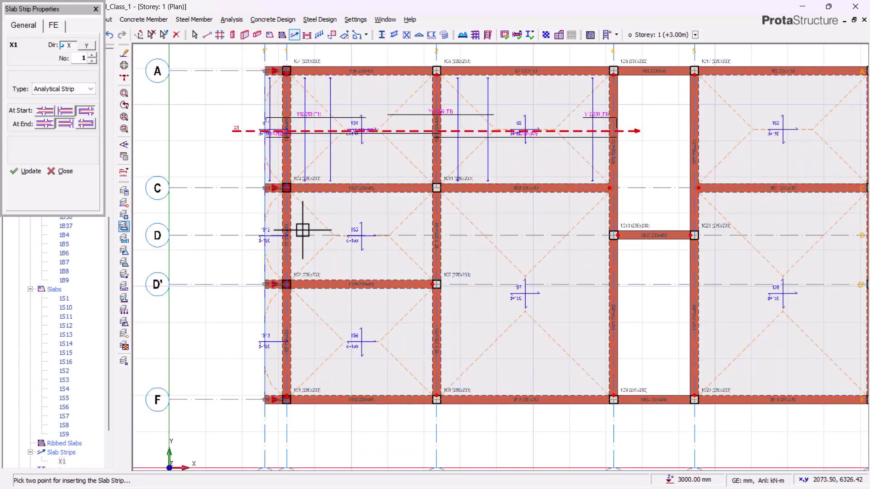
{"action": "scroll", "coordinate": [282, 223], "scroll_direction": "up", "scroll_amount": 1}
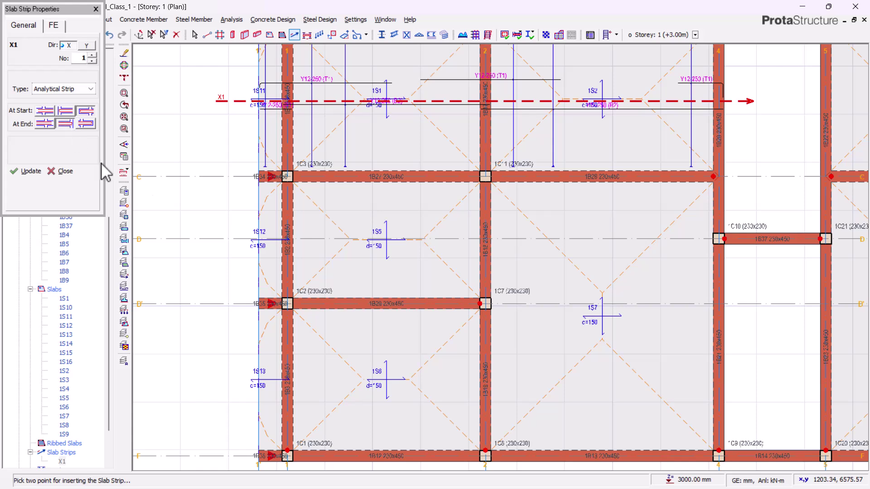
{"action": "left_click", "coordinate": [229, 258]}
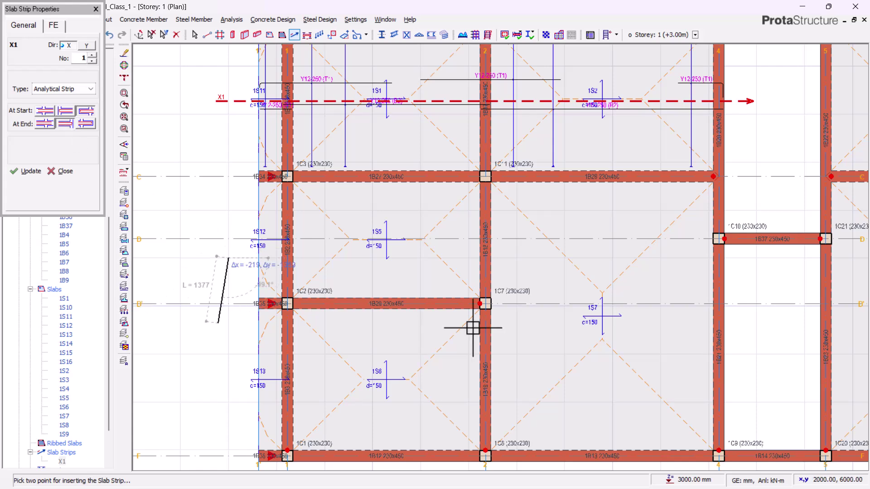
{"action": "scroll", "coordinate": [748, 263], "scroll_direction": "up", "scroll_amount": 3}
{"action": "left_click", "coordinate": [751, 263]}
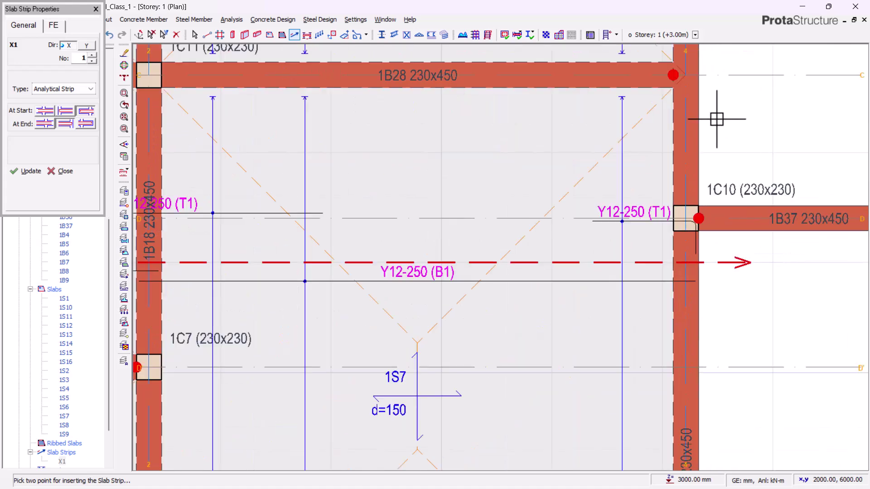
Step: Set the end condition to Slab and insert an X-direction strip between axes D' and F, from beyond axis 1' into slab 1S7
{"action": "scroll", "coordinate": [710, 209], "scroll_direction": "down", "scroll_amount": 3}
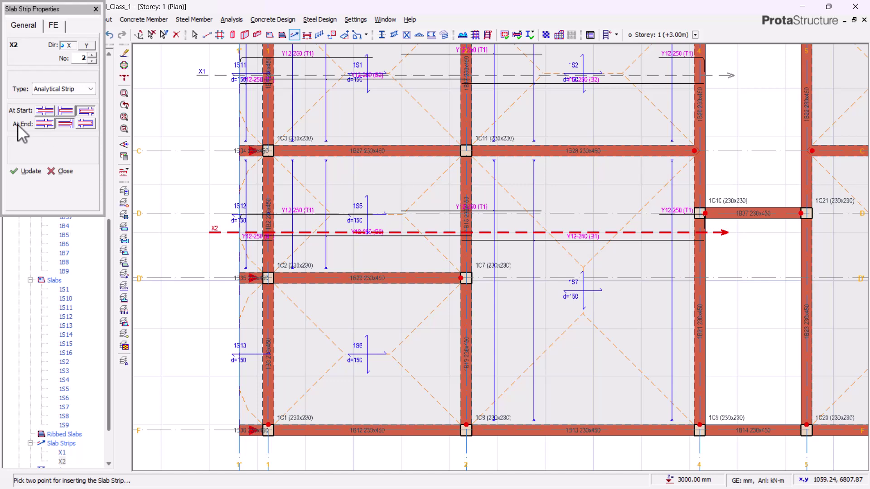
{"action": "left_click", "coordinate": [45, 125]}
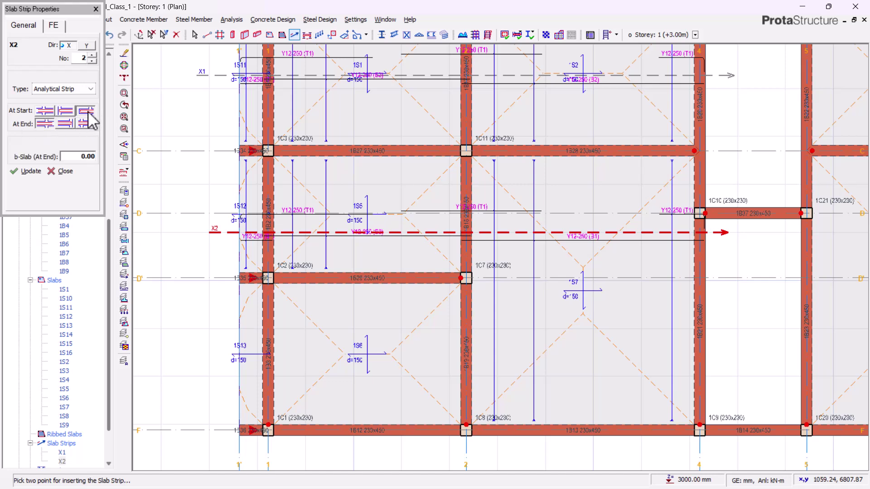
{"action": "left_click", "coordinate": [207, 354]}
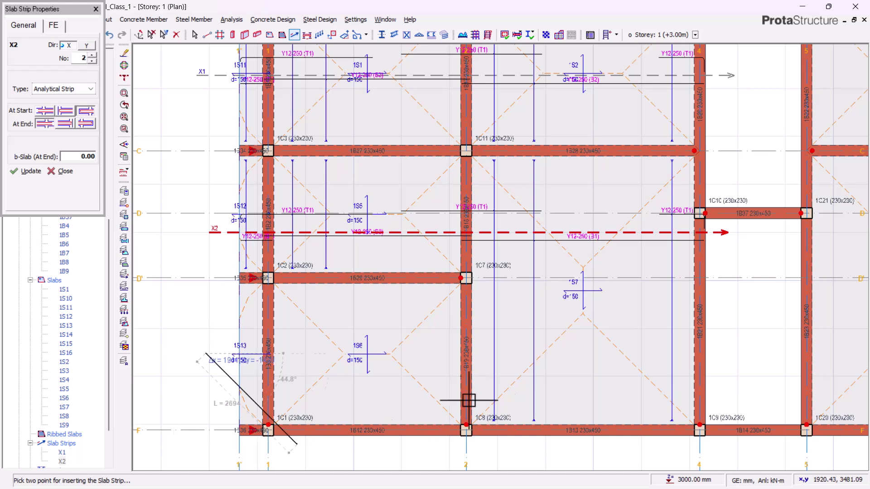
{"action": "left_click", "coordinate": [502, 351]}
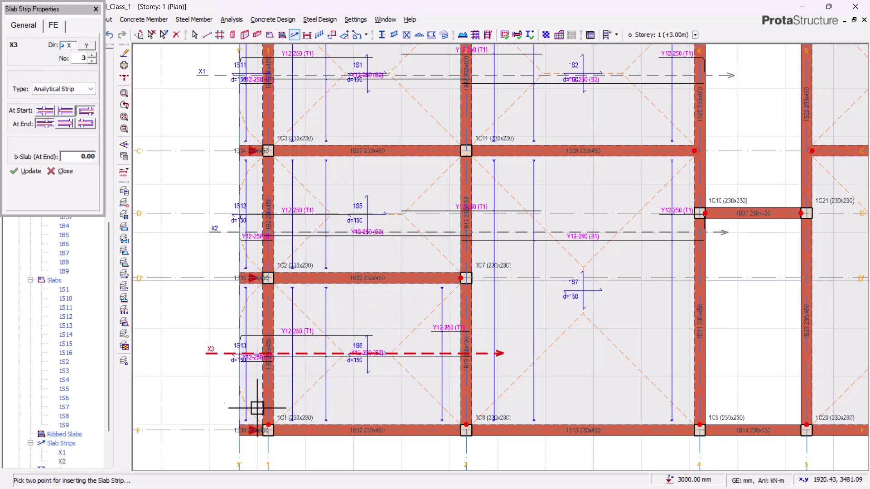
Step: Insert an X-direction strip with a Bob start and Cantilever end between axes A and C, from the opening before axis 5 to beyond axis 8'
{"action": "scroll", "coordinate": [325, 351], "scroll_direction": "down", "scroll_amount": 2}
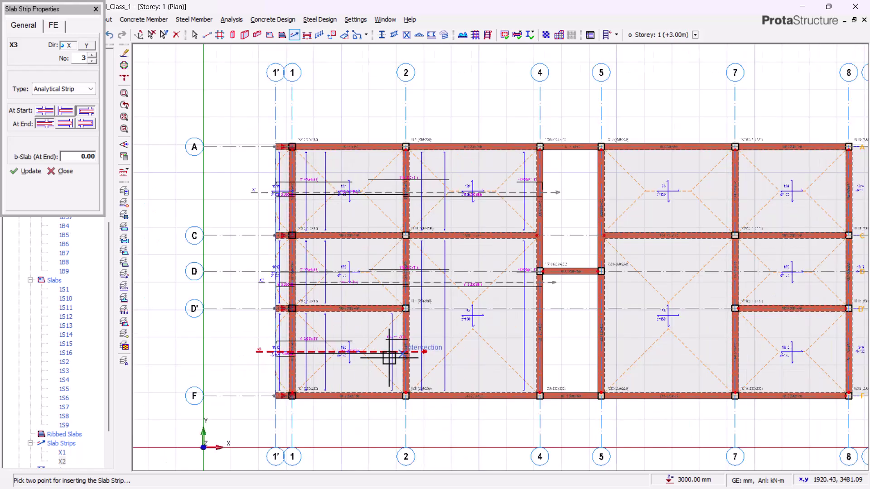
{"action": "scroll", "coordinate": [388, 355], "scroll_direction": "up", "scroll_amount": 2}
{"action": "scroll", "coordinate": [253, 320], "scroll_direction": "down", "scroll_amount": 2}
{"action": "scroll", "coordinate": [224, 348], "scroll_direction": "up", "scroll_amount": 2}
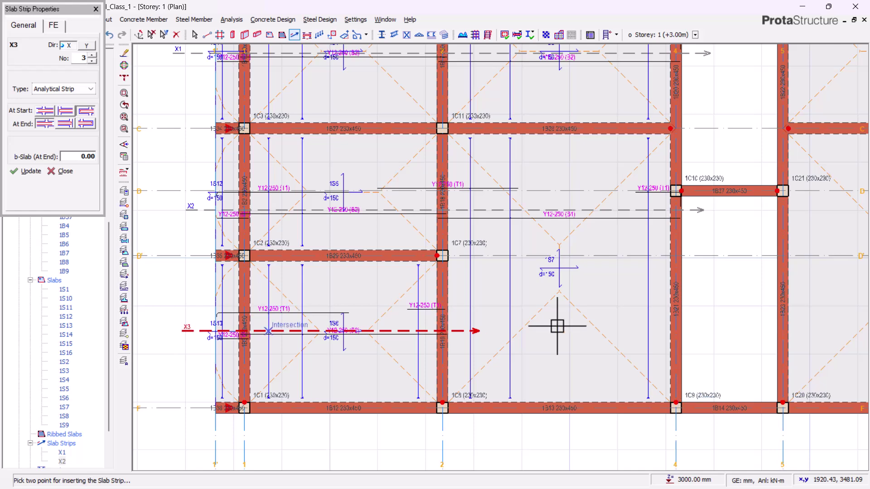
{"action": "scroll", "coordinate": [571, 330], "scroll_direction": "down", "scroll_amount": 2}
{"action": "left_click", "coordinate": [512, 313]}
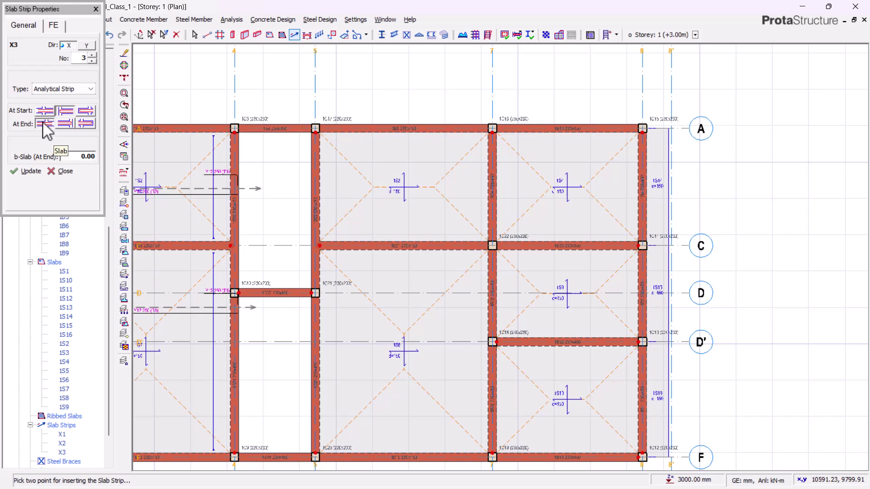
{"action": "left_click", "coordinate": [86, 125]}
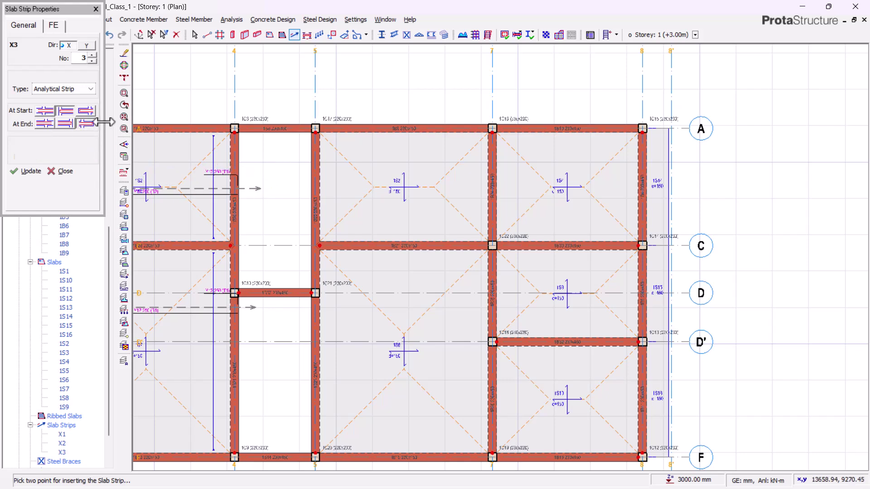
{"action": "left_click", "coordinate": [284, 192]}
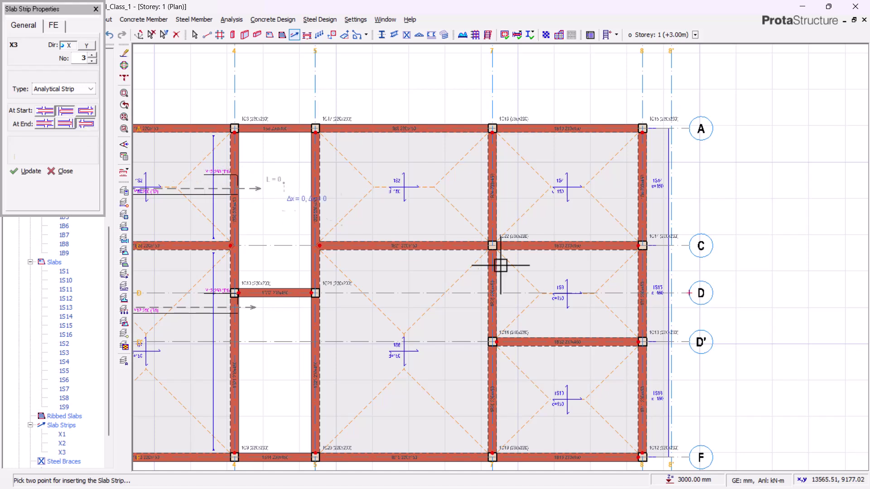
{"action": "left_click", "coordinate": [708, 187]}
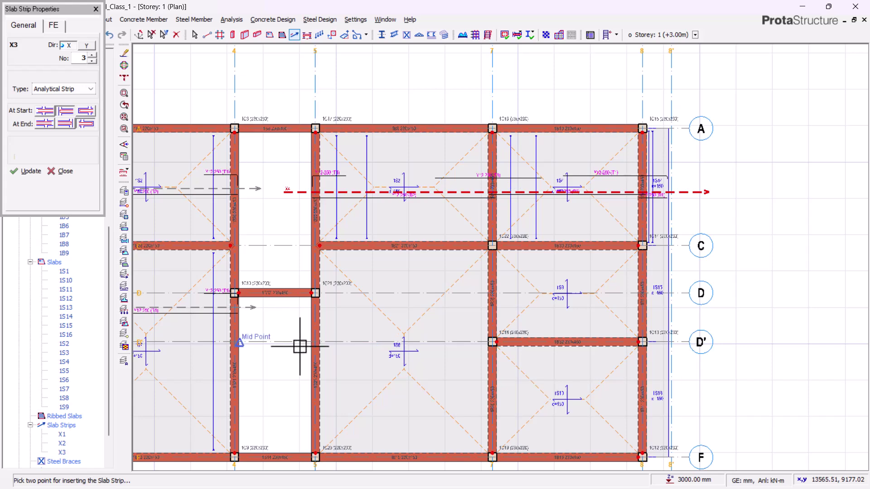
Step: Insert an X-direction strip between axes C and D', from the opening before axis 5 across 1S8 and 1S9 to beyond axis 8'
{"action": "scroll", "coordinate": [296, 317], "scroll_direction": "down", "scroll_amount": 3}
{"action": "scroll", "coordinate": [303, 277], "scroll_direction": "up", "scroll_amount": 2}
{"action": "left_click", "coordinate": [294, 237]}
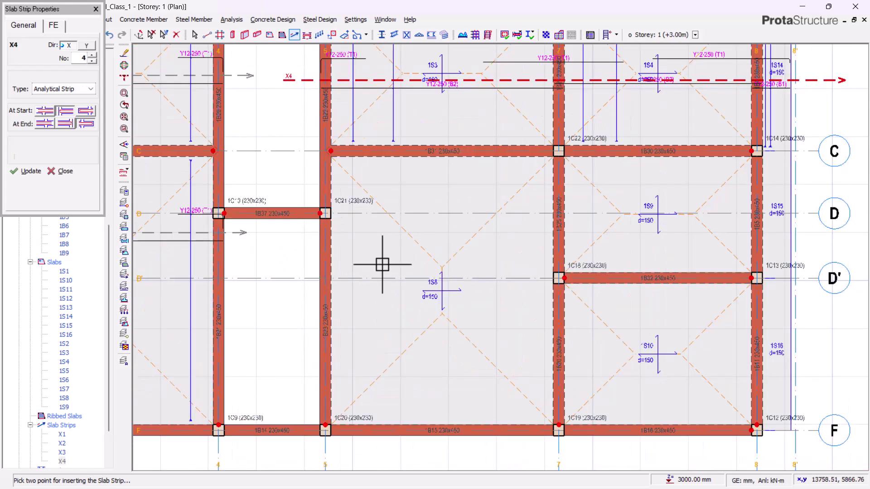
{"action": "left_click", "coordinate": [844, 240]}
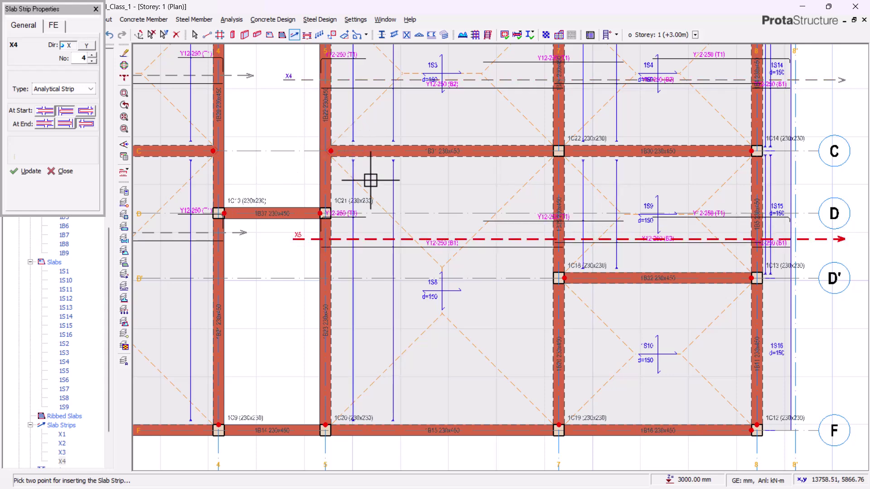
Step: Set the start condition to Slab and insert an X-direction strip between axes D' and F, from inside slab 1S8 to beyond axis 8'
{"action": "scroll", "coordinate": [361, 254], "scroll_direction": "down", "scroll_amount": 2}
{"action": "scroll", "coordinate": [550, 297], "scroll_direction": "up", "scroll_amount": 1}
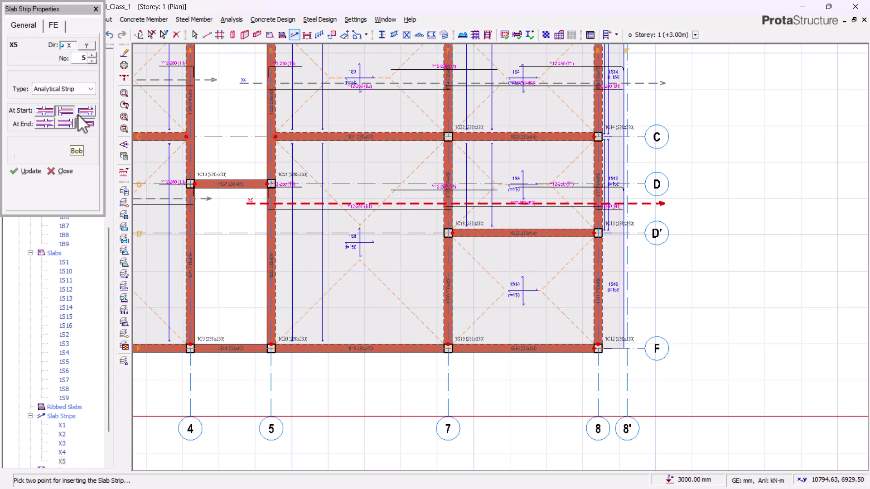
{"action": "left_click", "coordinate": [42, 111]}
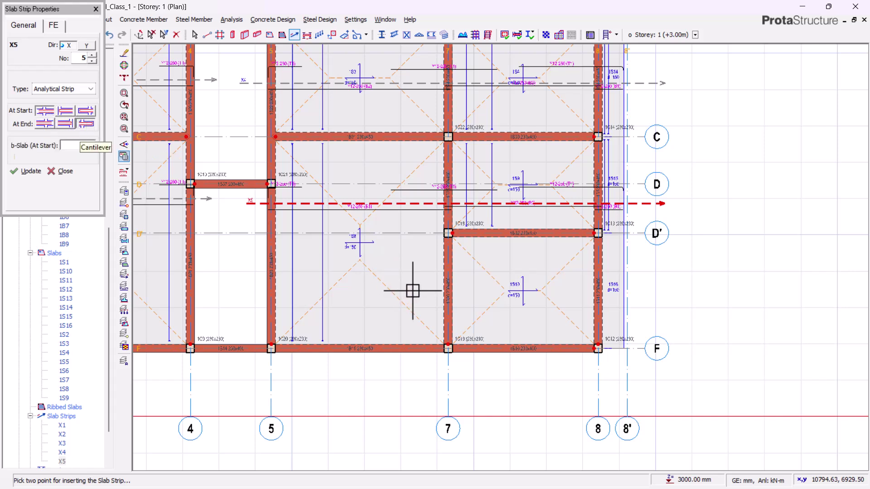
{"action": "left_click", "coordinate": [426, 288]}
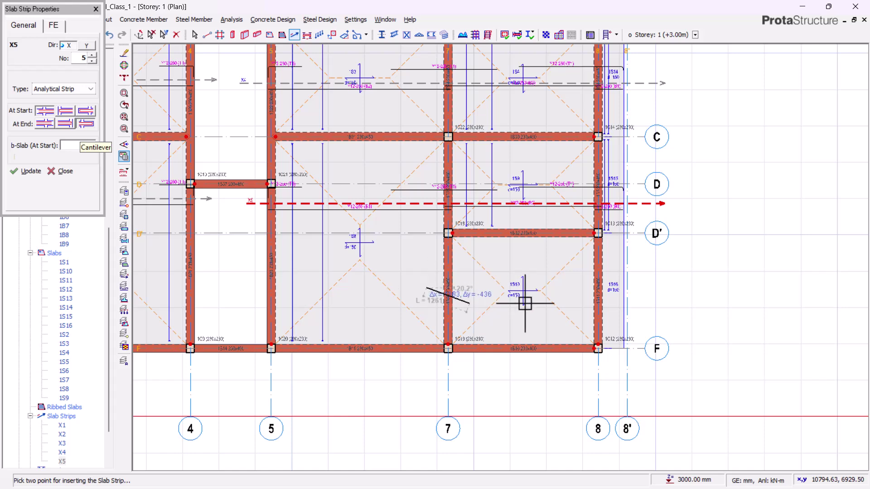
{"action": "left_click", "coordinate": [643, 288]}
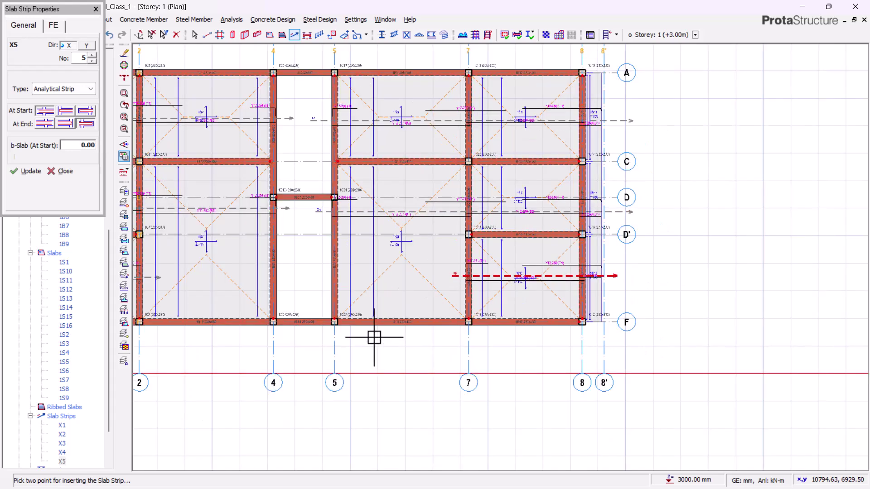
Step: Switch the strip direction to Y with Bob start and end conditions and insert a strip between axes 1 and 2, from beyond axis A to beyond F
{"action": "scroll", "coordinate": [542, 264], "scroll_direction": "down", "scroll_amount": 2}
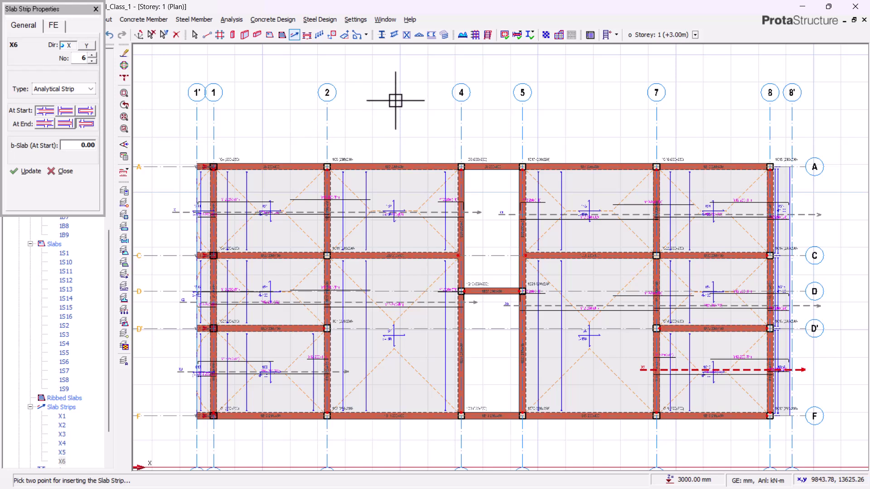
{"action": "left_click", "coordinate": [87, 46]}
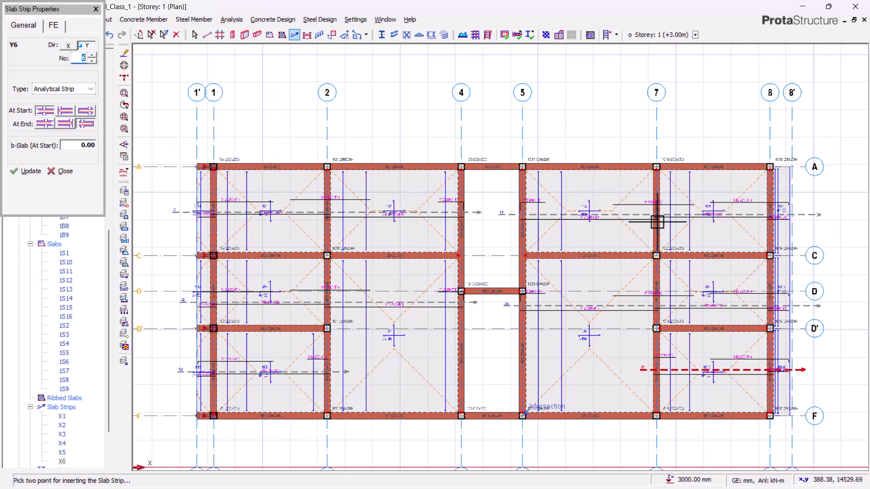
{"action": "left_click", "coordinate": [67, 111]}
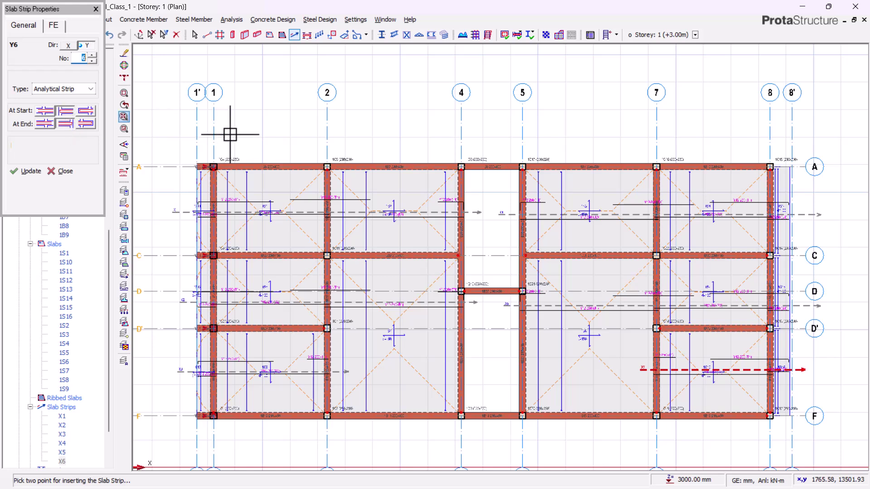
{"action": "left_click", "coordinate": [268, 143]}
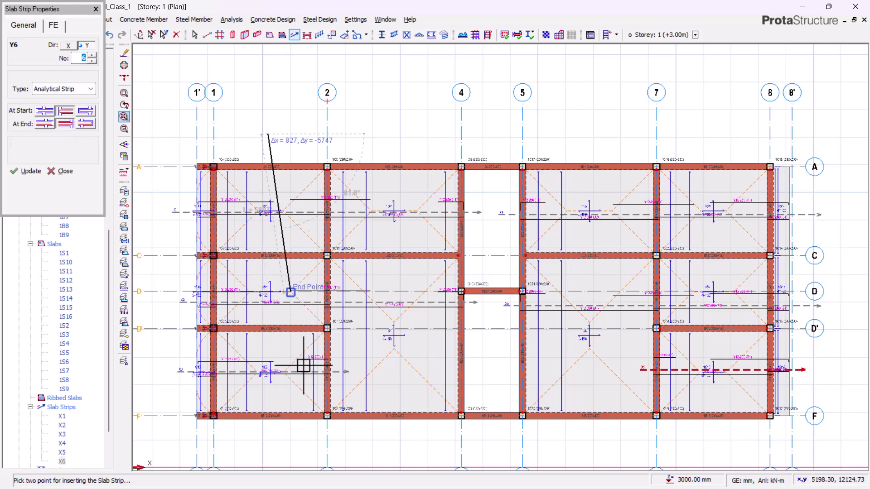
{"action": "left_click", "coordinate": [276, 451]}
Step: Insert two Y-direction strips, one between axes 2 and 4 and one between axes 5 and 7, each from beyond axis A to beyond axis F
{"action": "left_click", "coordinate": [403, 128]}
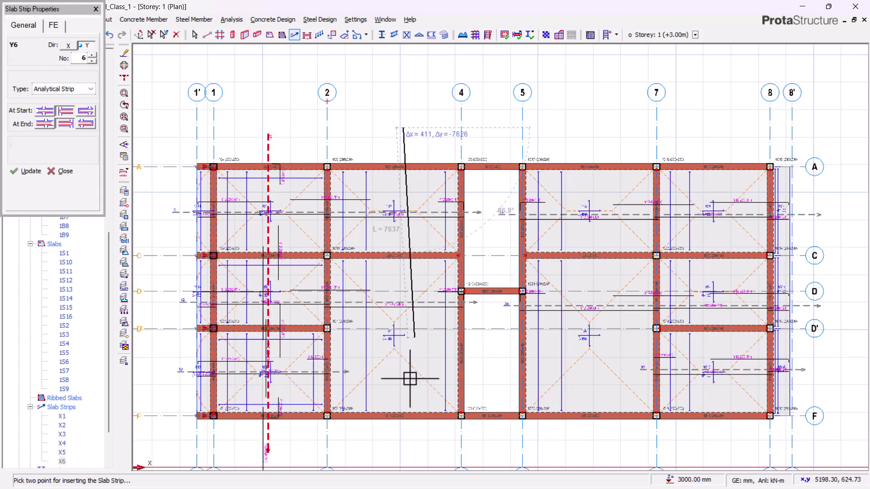
{"action": "left_click", "coordinate": [403, 447]}
{"action": "left_click", "coordinate": [602, 117]}
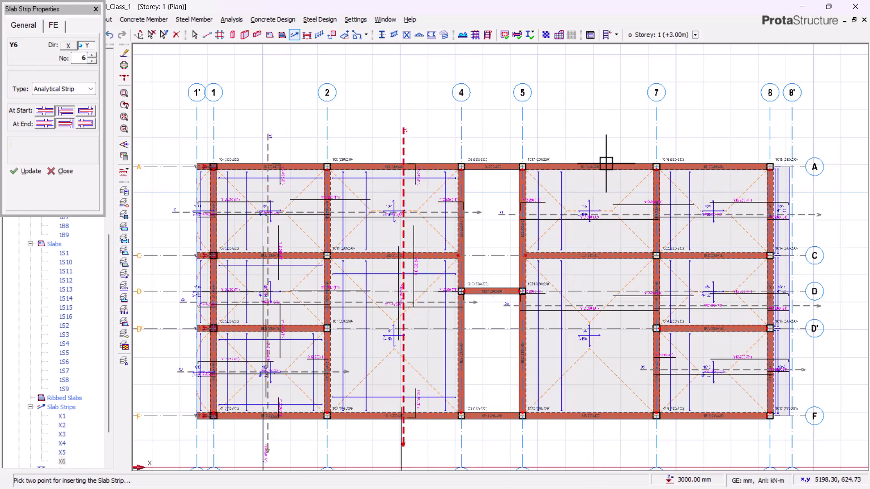
{"action": "left_click", "coordinate": [602, 446]}
Step: Insert a Y-direction strip between axes 7 and 8, from beyond axis A to beyond axis F, and end strip insertion
{"action": "left_click", "coordinate": [714, 111]}
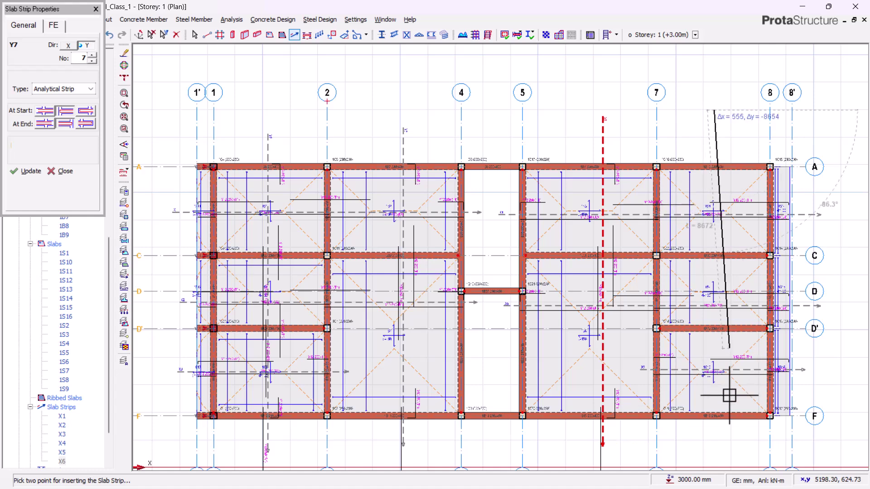
{"action": "left_click", "coordinate": [718, 450]}
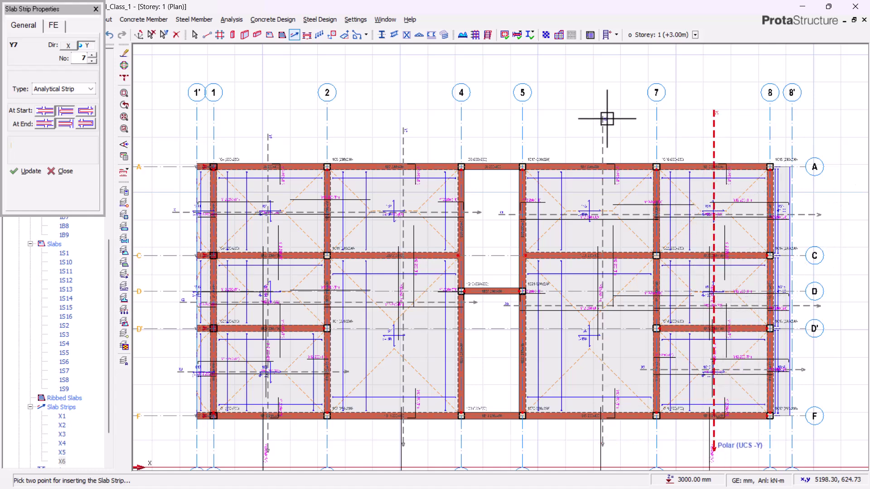
{"action": "key", "text": "Escape"}
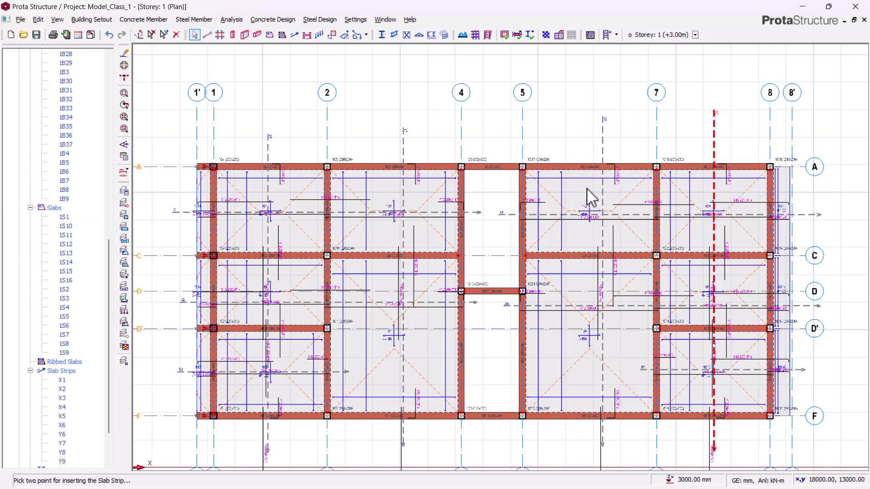
Step: Examine the reinforcement bars and labels along the X and Y strips across the Storey 1 slabs
{"action": "scroll", "coordinate": [602, 233], "scroll_direction": "up", "scroll_amount": 5}
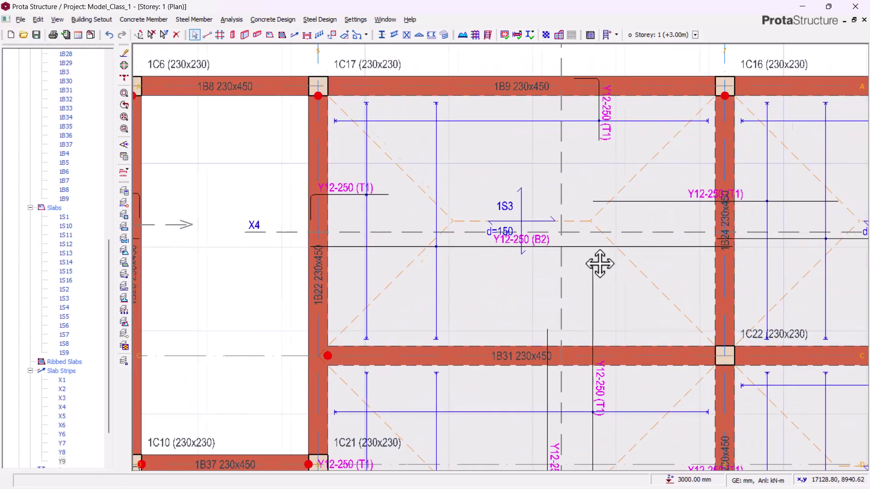
{"action": "middle_click_drag", "start_coordinate": [435, 231], "coordinate": [455, 199]}
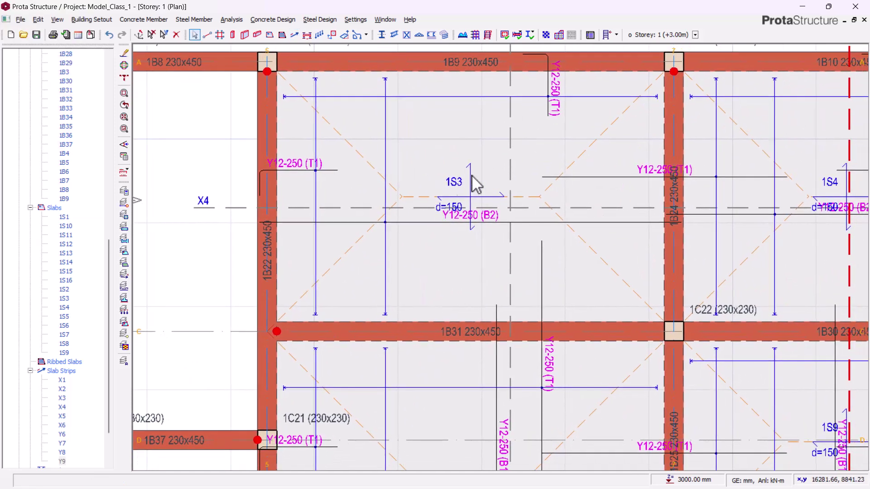
{"action": "scroll", "coordinate": [510, 168], "scroll_direction": "down", "scroll_amount": 2}
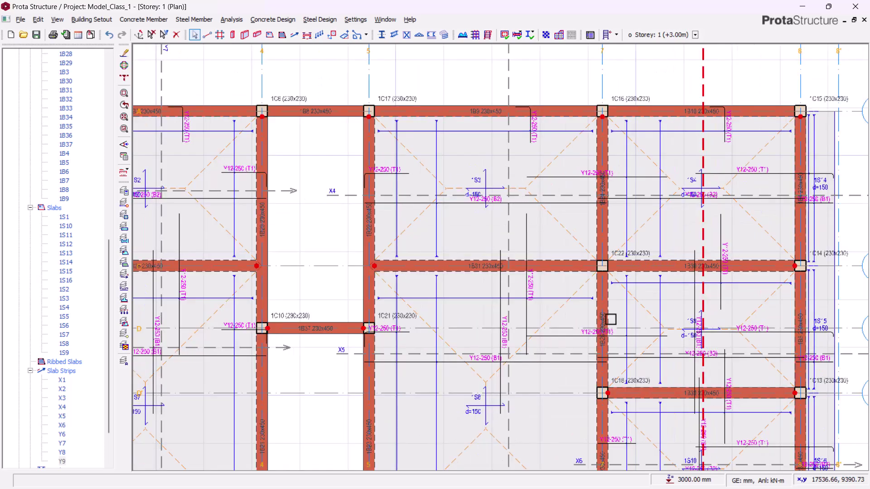
{"action": "middle_click_drag", "start_coordinate": [606, 306], "coordinate": [598, 263]}
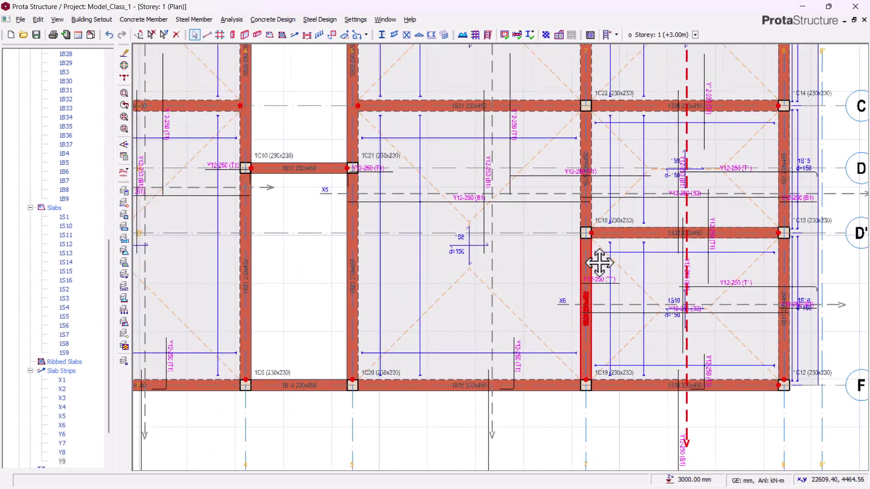
{"action": "middle_click_drag", "start_coordinate": [459, 202], "coordinate": [570, 309]}
{"action": "middle_click_drag", "start_coordinate": [425, 209], "coordinate": [557, 280]}
{"action": "scroll", "coordinate": [606, 229], "scroll_direction": "down", "scroll_amount": 3}
{"action": "middle_click_drag", "start_coordinate": [383, 289], "coordinate": [453, 239]}
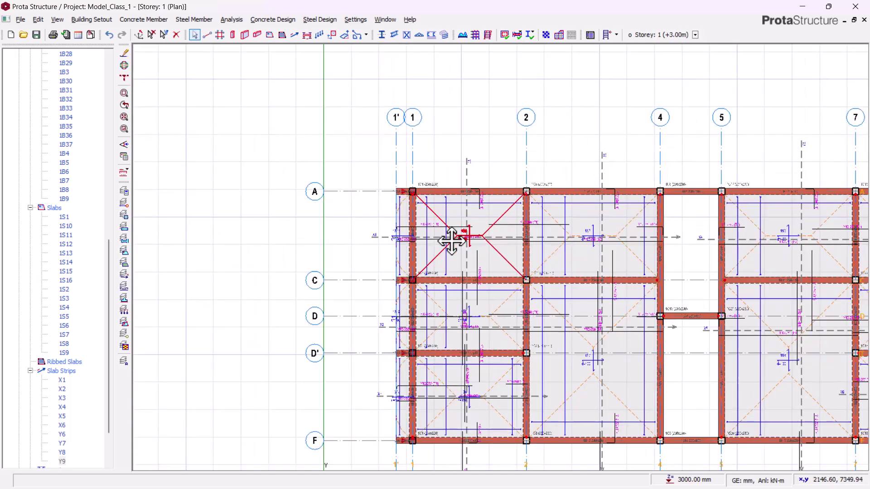
{"action": "middle_click_drag", "start_coordinate": [515, 151], "coordinate": [364, 281]}
{"action": "left_click", "coordinate": [363, 95]}
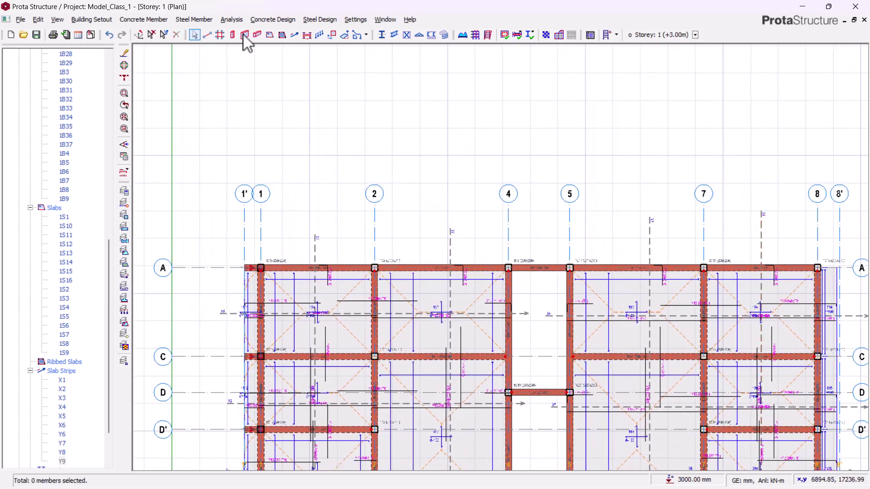
Step: Run Slab Analysis and Design for the current storey with the Check Design (Do Not Modify Existing Steel) option
{"action": "left_click", "coordinate": [273, 20]}
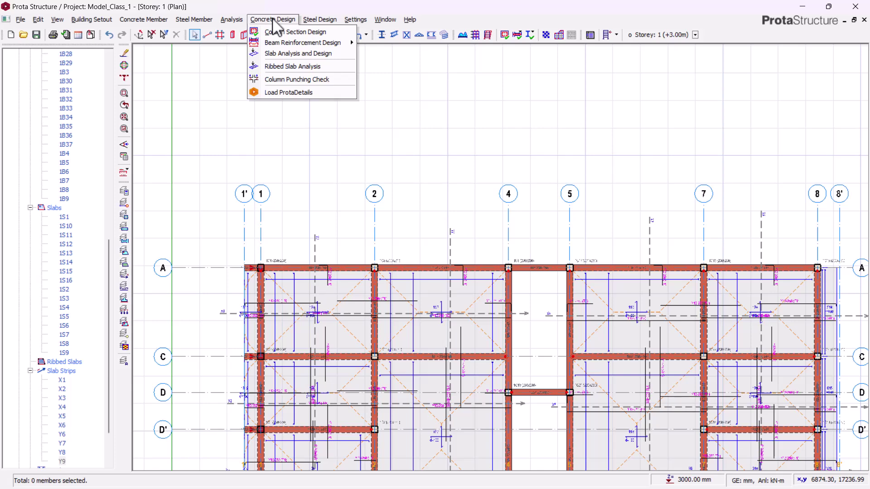
{"action": "left_click", "coordinate": [269, 54]}
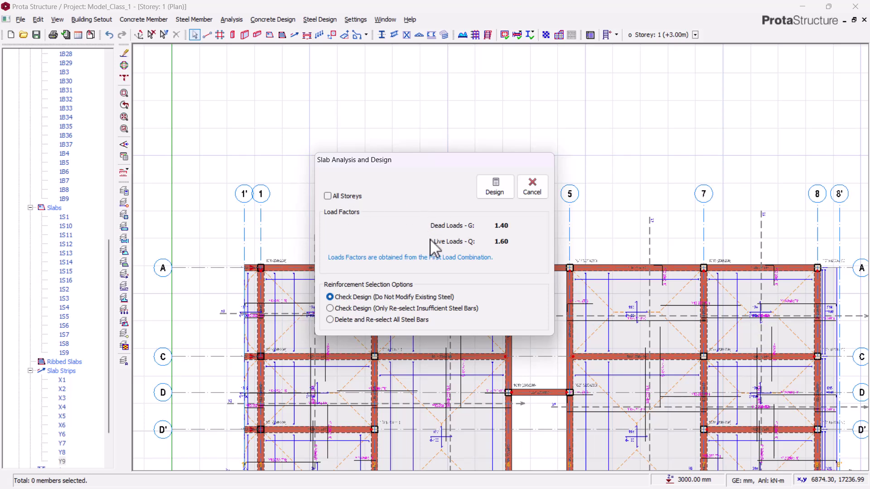
{"action": "left_click", "coordinate": [488, 190]}
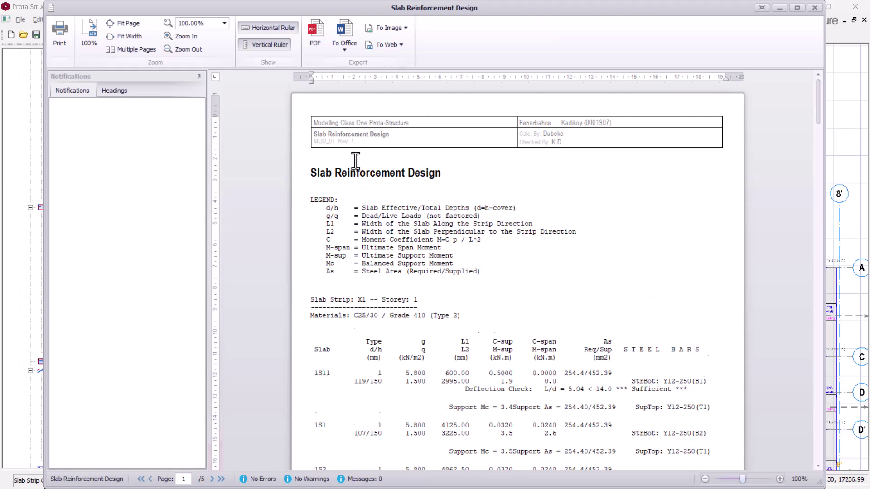
Step: Review the slab reinforcement design report for every X and Y strip, including moments, steel areas, bars and deflection checks
{"action": "scroll", "coordinate": [355, 160], "scroll_direction": "down", "scroll_amount": 3}
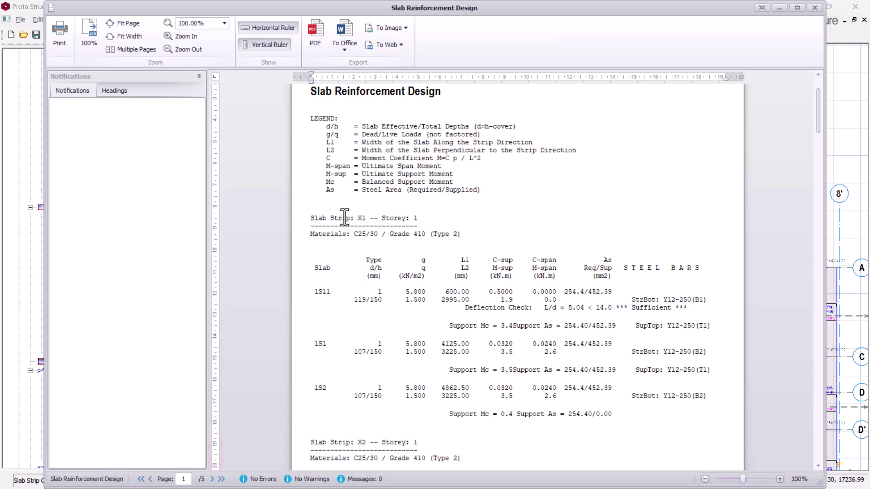
{"action": "scroll", "coordinate": [369, 245], "scroll_direction": "down", "scroll_amount": 1}
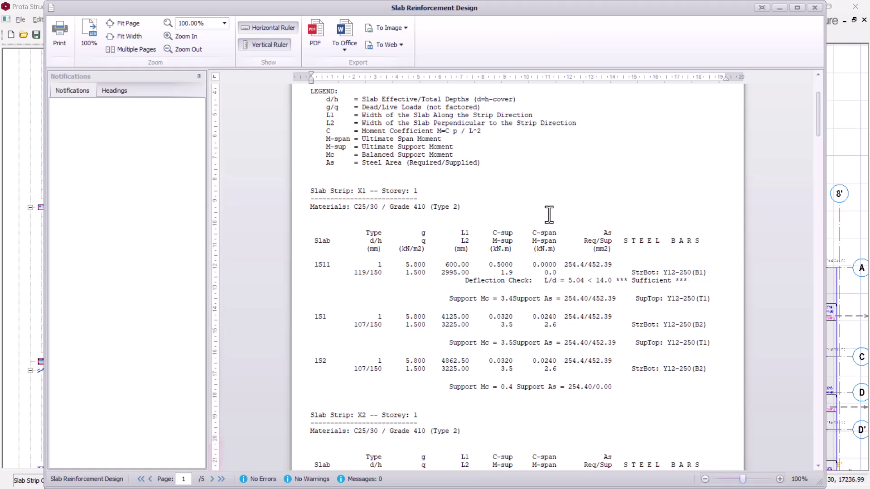
{"action": "scroll", "coordinate": [454, 153], "scroll_direction": "down", "scroll_amount": 2}
{"action": "scroll", "coordinate": [454, 153], "scroll_direction": "down", "scroll_amount": 7}
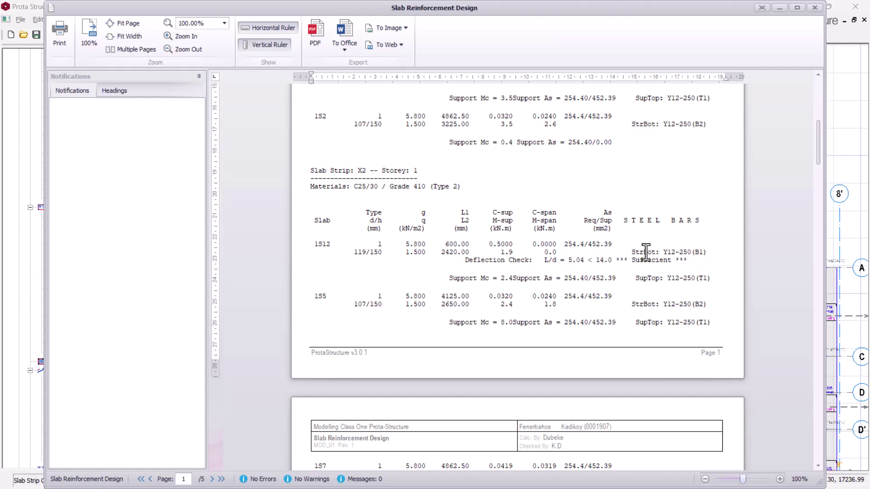
{"action": "scroll", "coordinate": [651, 258], "scroll_direction": "down", "scroll_amount": 5}
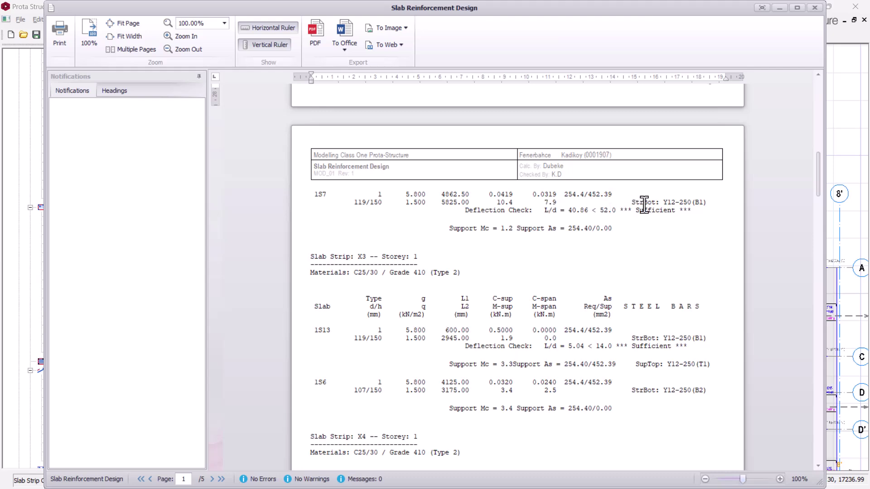
{"action": "scroll", "coordinate": [632, 240], "scroll_direction": "down", "scroll_amount": 1}
{"action": "scroll", "coordinate": [632, 240], "scroll_direction": "down", "scroll_amount": 3}
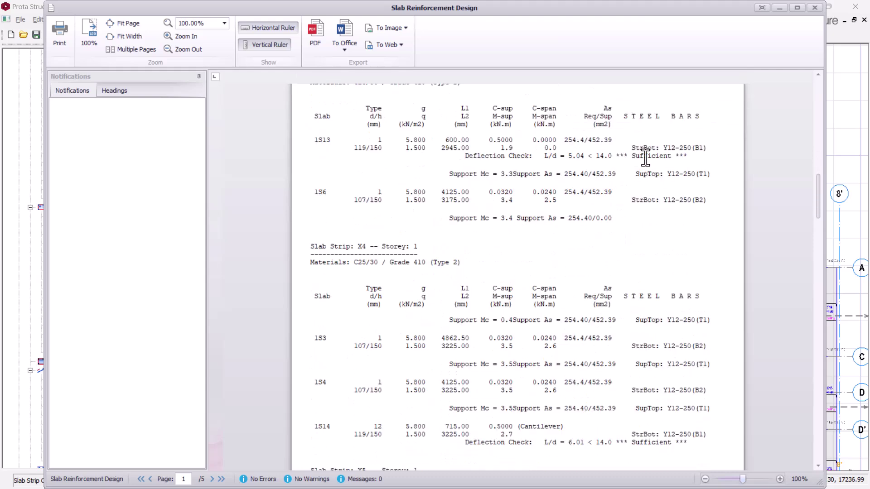
{"action": "scroll", "coordinate": [623, 195], "scroll_direction": "down", "scroll_amount": 3}
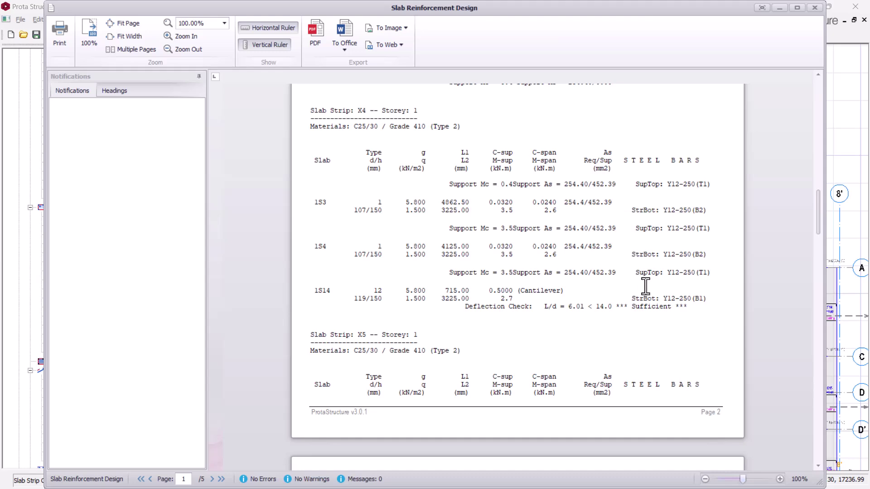
{"action": "scroll", "coordinate": [631, 281], "scroll_direction": "down", "scroll_amount": 7}
{"action": "scroll", "coordinate": [625, 272], "scroll_direction": "down", "scroll_amount": 1}
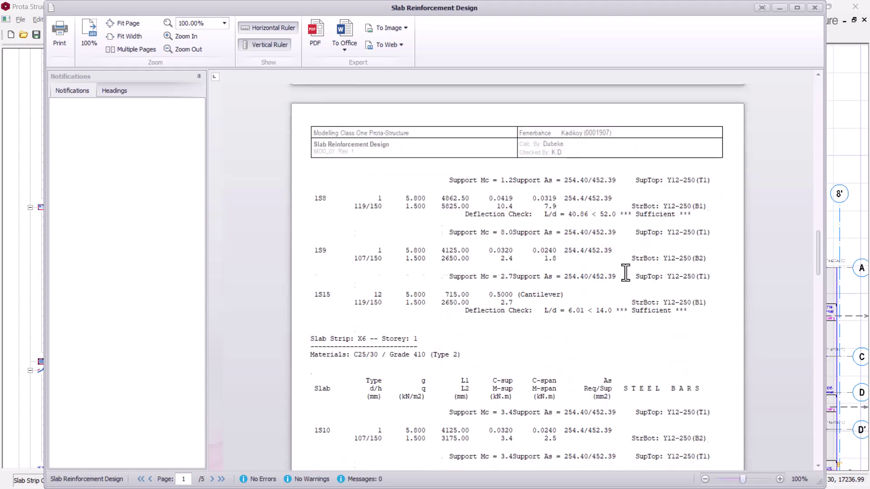
{"action": "scroll", "coordinate": [640, 233], "scroll_direction": "down", "scroll_amount": 7}
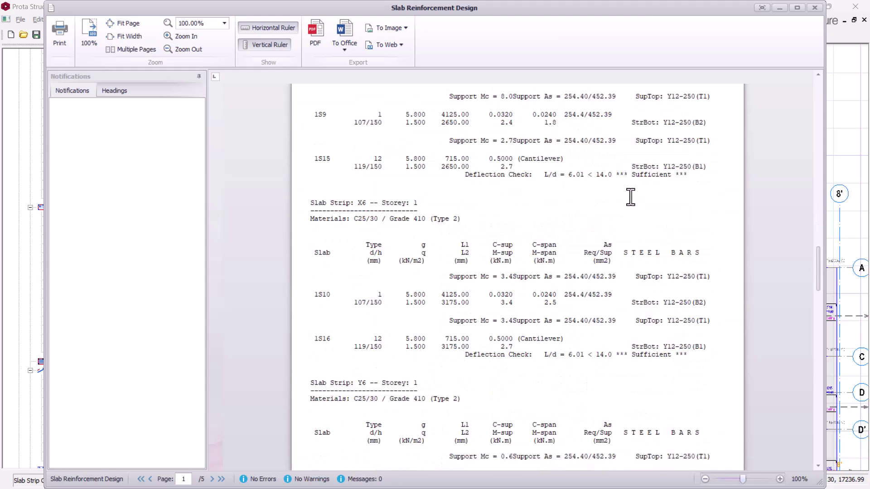
{"action": "scroll", "coordinate": [604, 263], "scroll_direction": "down", "scroll_amount": 10}
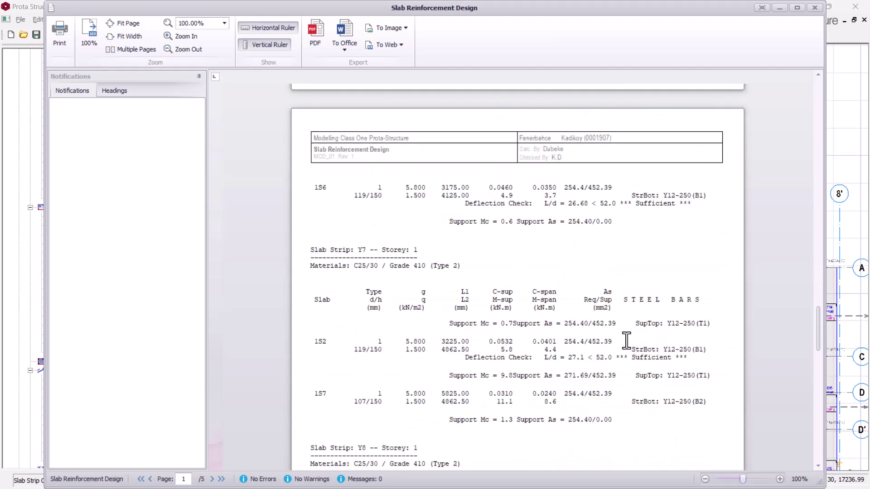
{"action": "scroll", "coordinate": [558, 278], "scroll_direction": "down", "scroll_amount": 8}
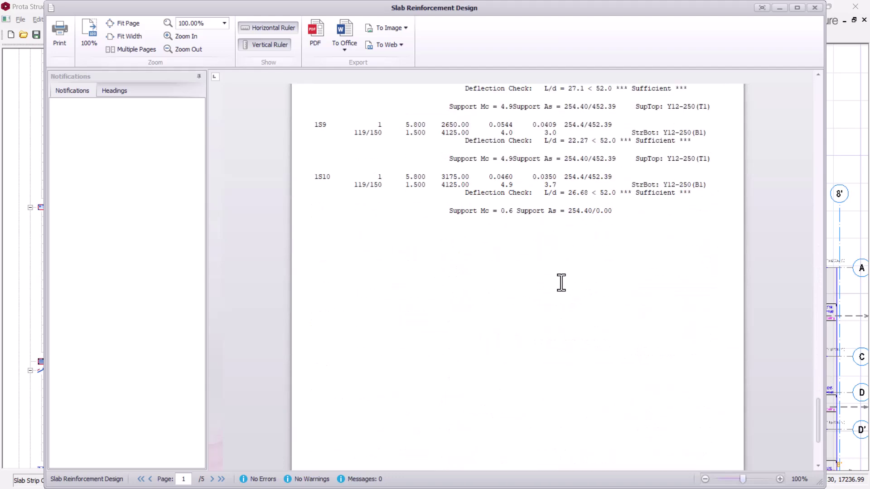
Step: Recheck the X-direction strip results from the start of the report, and close the report and the Slab Analysis and Design dialog
{"action": "scroll", "coordinate": [648, 194], "scroll_direction": "up", "scroll_amount": 3}
{"action": "scroll", "coordinate": [646, 212], "scroll_direction": "up", "scroll_amount": 20}
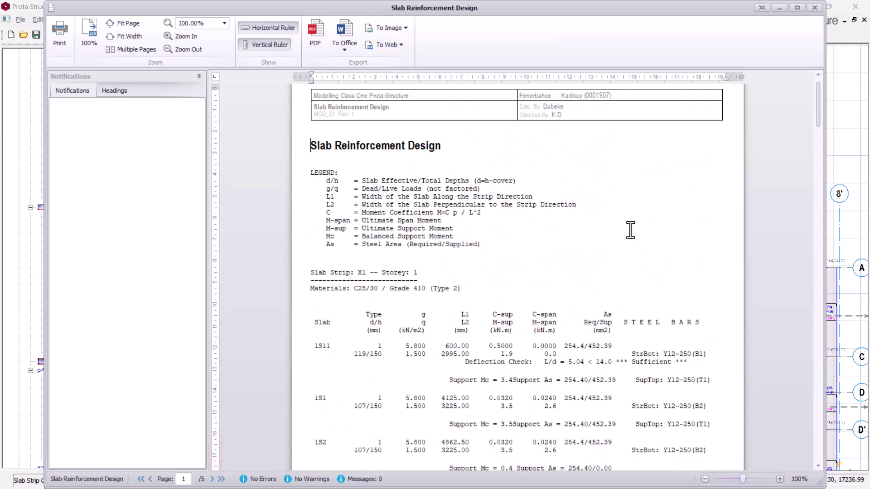
{"action": "scroll", "coordinate": [643, 222], "scroll_direction": "down", "scroll_amount": 3}
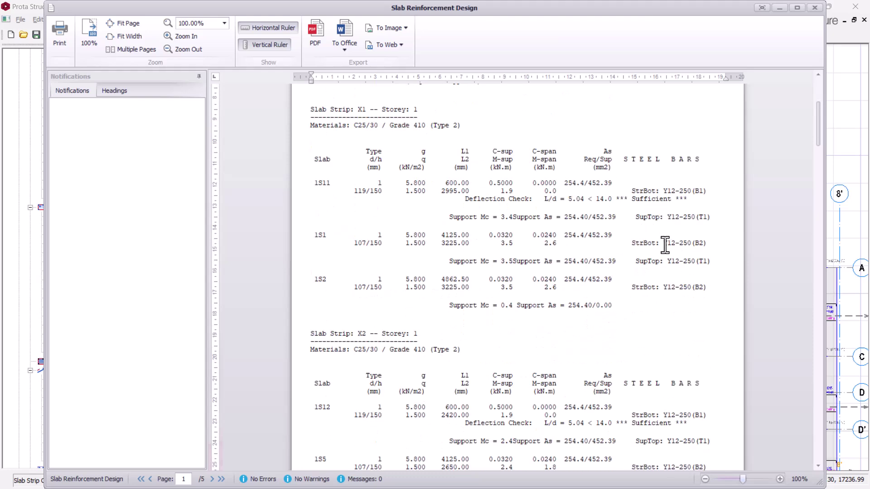
{"action": "scroll", "coordinate": [494, 241], "scroll_direction": "down", "scroll_amount": 8}
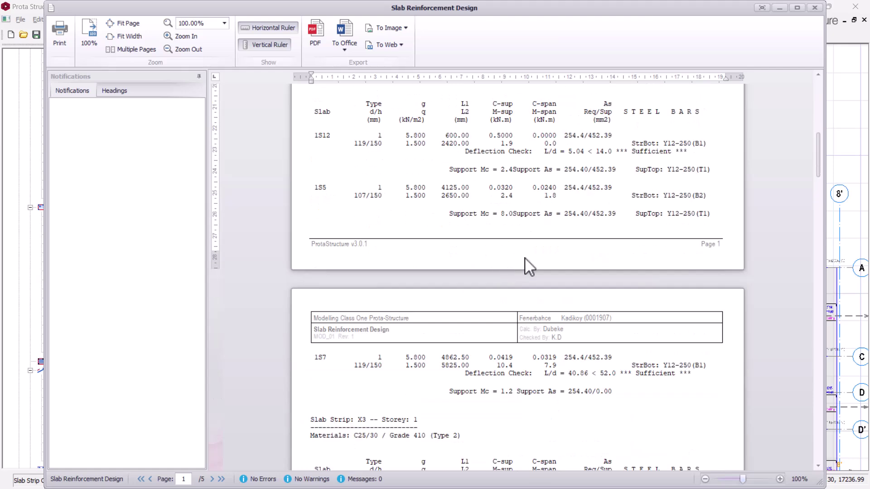
{"action": "scroll", "coordinate": [521, 256], "scroll_direction": "down", "scroll_amount": 8}
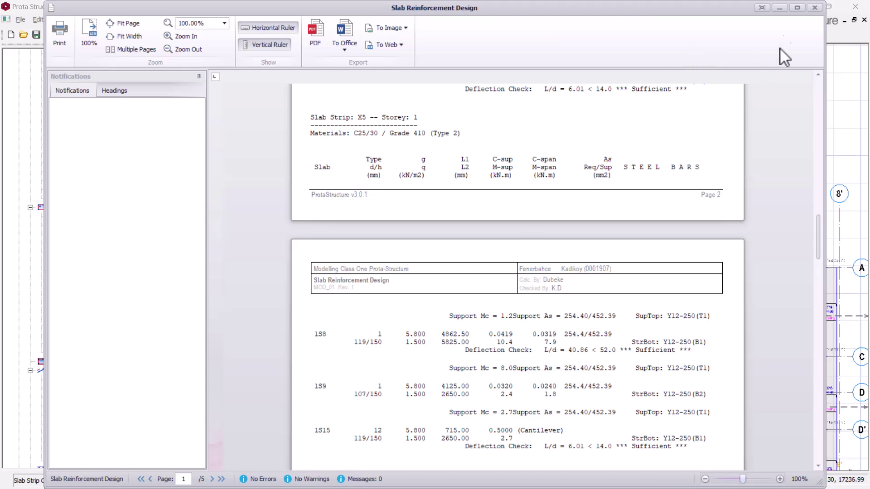
{"action": "left_click", "coordinate": [815, 8]}
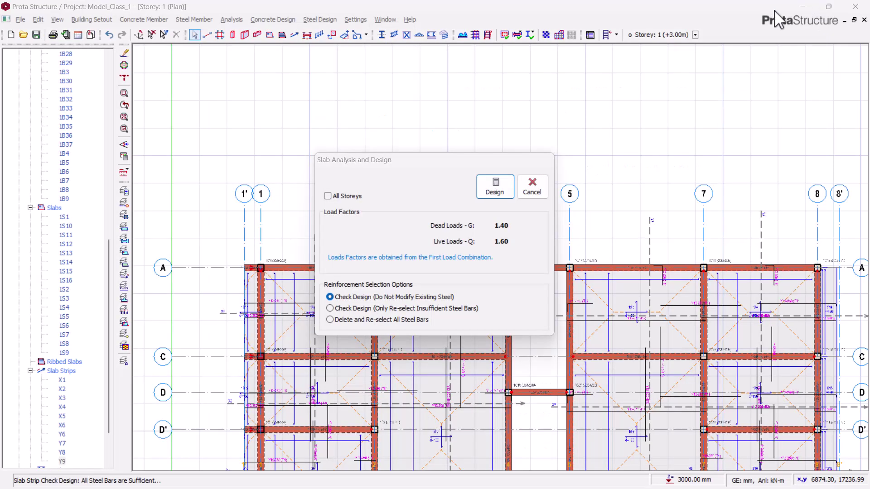
{"action": "left_click", "coordinate": [532, 191]}
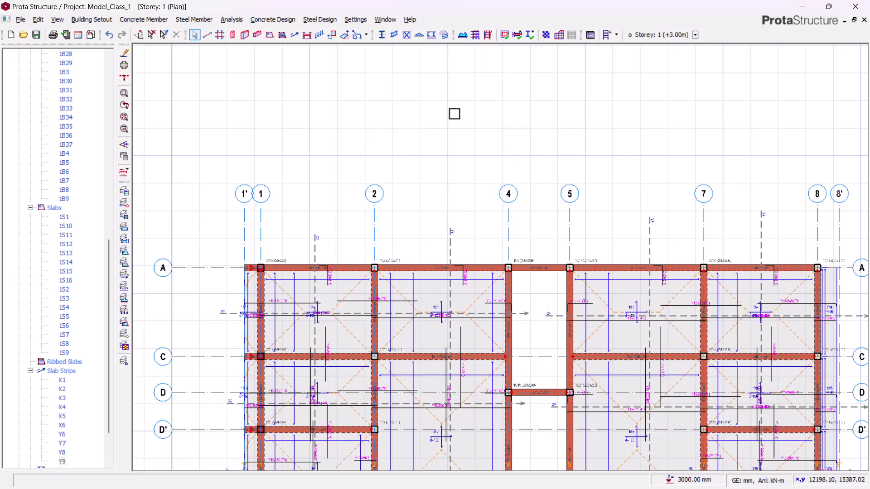
Step: Switch from the 3D view to the Storey: 1 plan view showing the slabs without strips
{"action": "scroll", "coordinate": [439, 107], "scroll_direction": "down", "scroll_amount": 2}
{"action": "scroll", "coordinate": [497, 313], "scroll_direction": "up", "scroll_amount": 3}
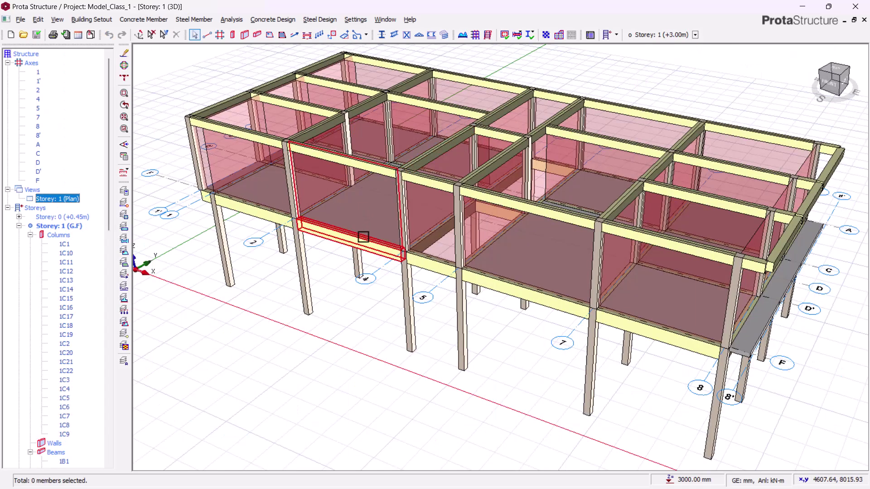
{"action": "middle_click_drag", "start_coordinate": [276, 290], "coordinate": [254, 272]}
{"action": "left_click", "coordinate": [54, 199]}
{"action": "right_click", "coordinate": [54, 199]}
{"action": "left_click", "coordinate": [71, 203]}
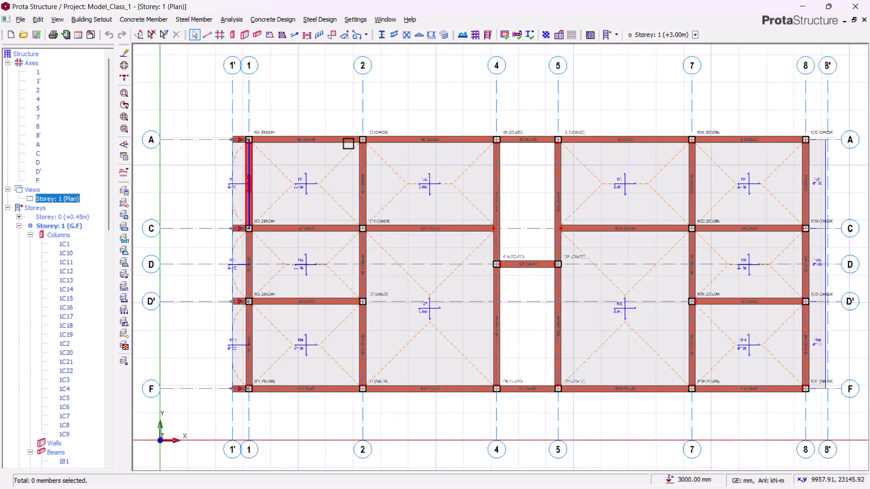
{"action": "middle_click_drag", "start_coordinate": [430, 92], "coordinate": [406, 102]}
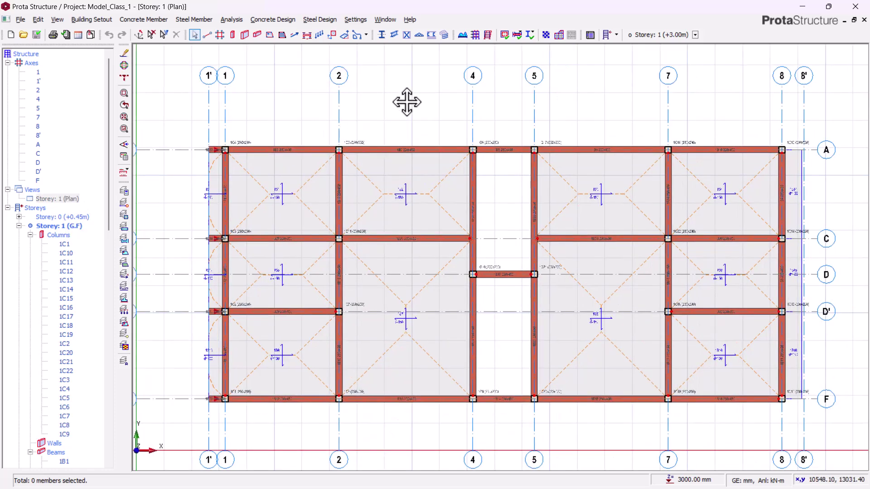